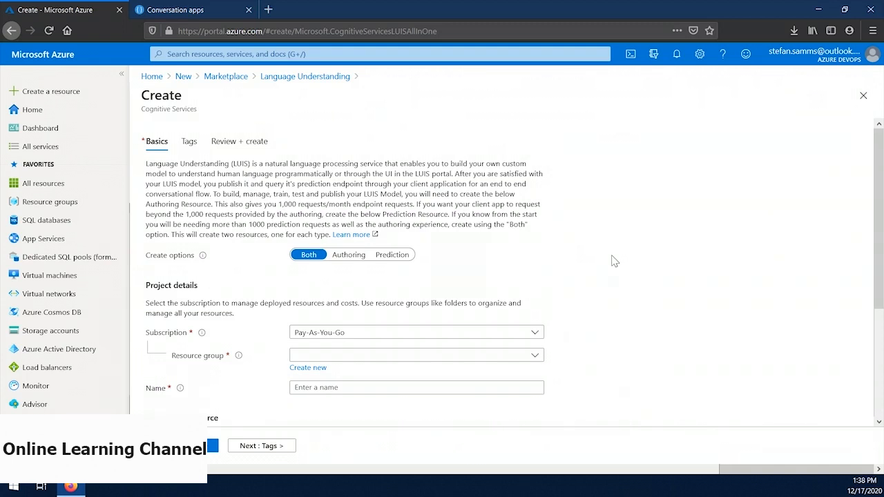
Step: Assign the Language Understanding resource to the existing resource group sbtest and name it sbtest-cs-lu
{"action": "left_click", "coordinate": [370, 356]}
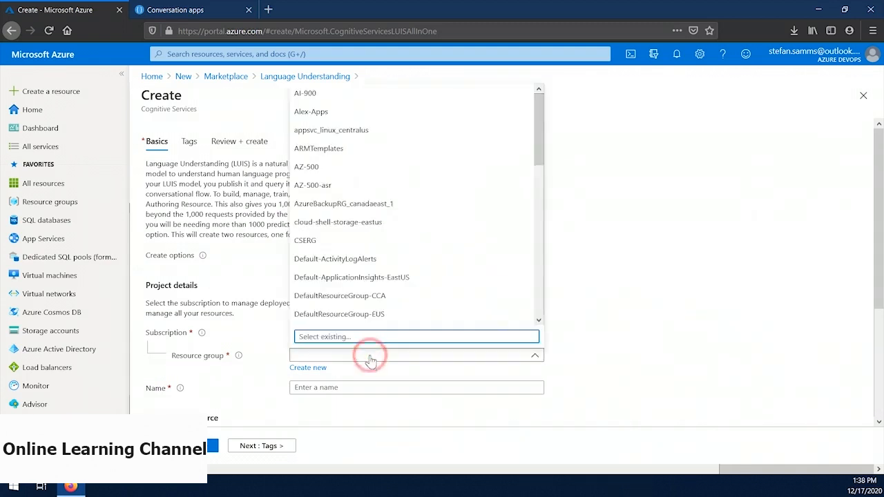
{"action": "type", "text": "sbtest"}
{"action": "left_click", "coordinate": [341, 316]}
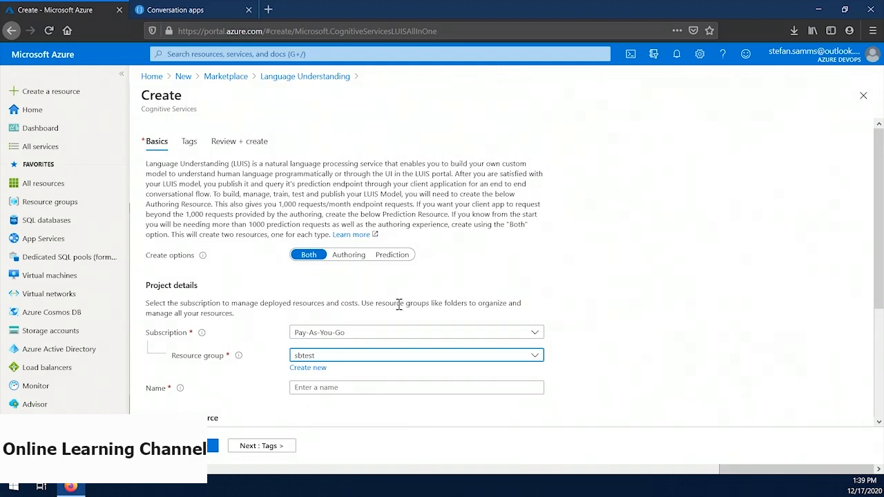
{"action": "scroll", "coordinate": [400, 308], "scroll_direction": "down", "scroll_amount": 2}
{"action": "left_click", "coordinate": [382, 328]}
{"action": "type", "text": "sbtest-cs-lu"}
Step: Set the authoring location to (US) West US and both authoring and prediction pricing tiers to Free F0, and submit the resource for creation
{"action": "scroll", "coordinate": [661, 274], "scroll_direction": "down", "scroll_amount": 3}
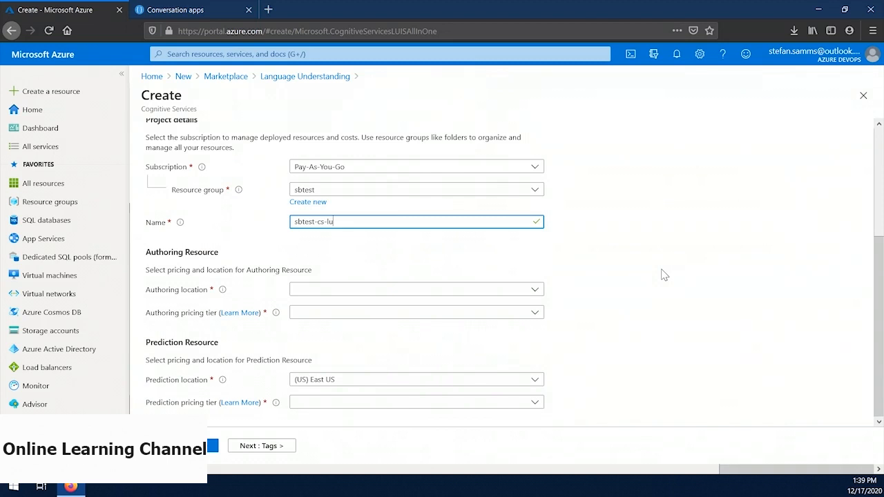
{"action": "left_click", "coordinate": [533, 290]}
{"action": "left_click", "coordinate": [391, 383]}
{"action": "left_click", "coordinate": [519, 314]}
{"action": "left_click", "coordinate": [477, 326]}
{"action": "left_click", "coordinate": [514, 402]}
{"action": "left_click", "coordinate": [381, 420]}
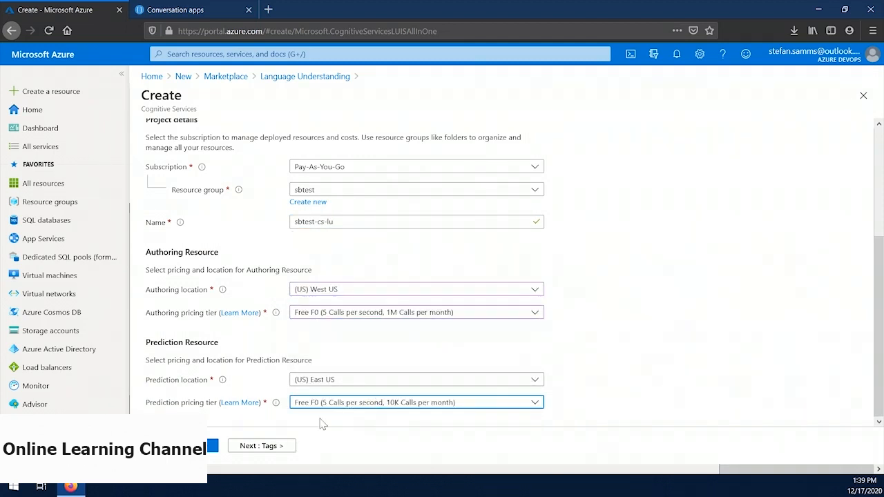
{"action": "left_click", "coordinate": [212, 445]}
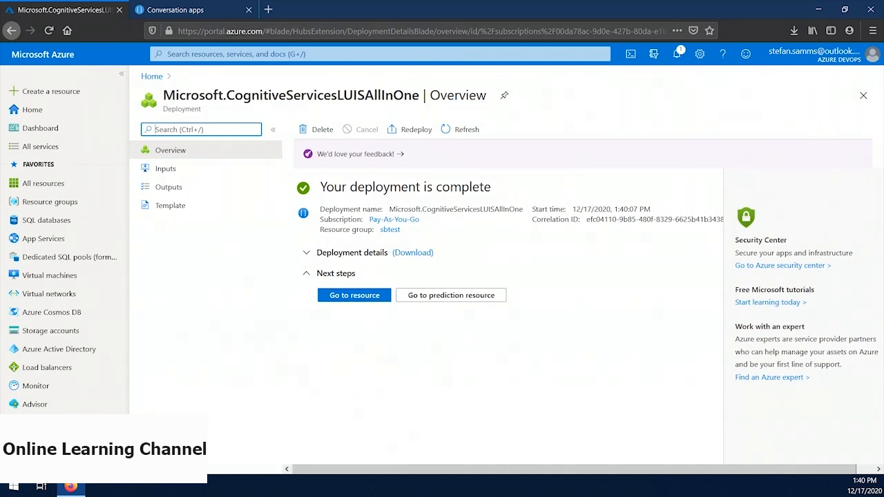
Step: Switch to the LUIS portal and create a conversation app named sbtest-cs-lu-app with sbtest-cs-lu as its prediction resource
{"action": "left_click", "coordinate": [173, 9]}
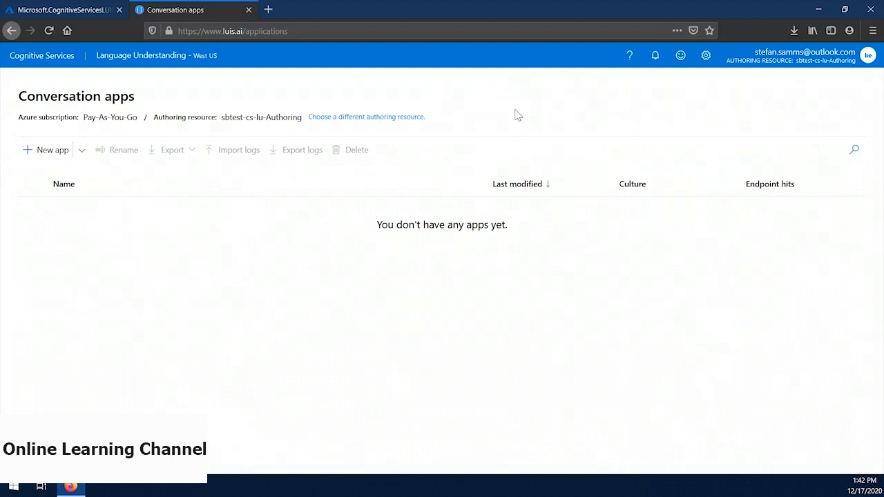
{"action": "left_click", "coordinate": [54, 151]}
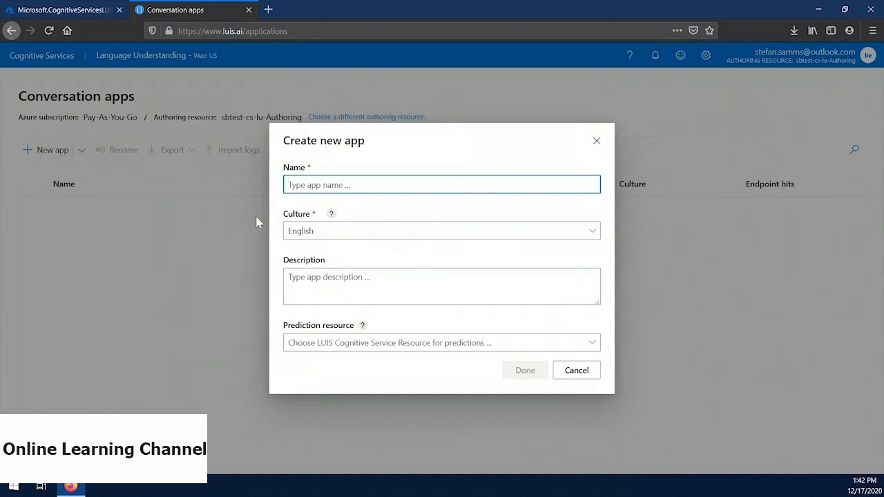
{"action": "type", "text": "sbtest-cs-lu-app"}
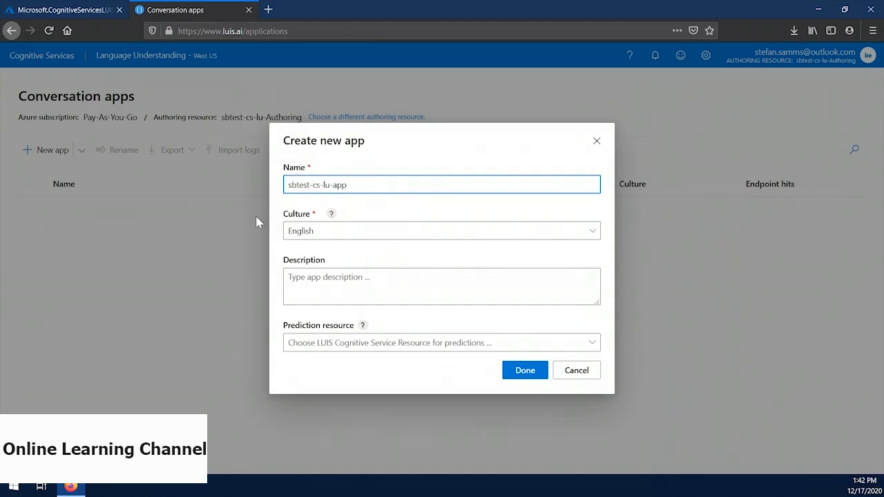
{"action": "left_click", "coordinate": [592, 341]}
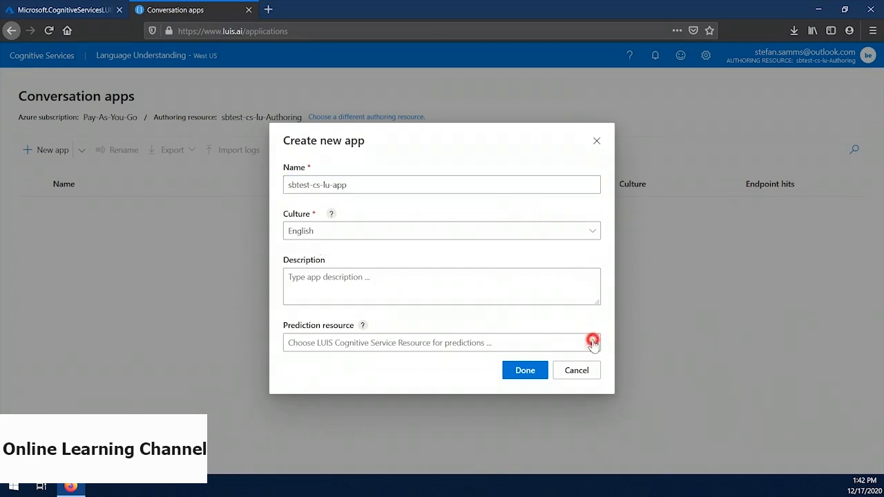
{"action": "left_click", "coordinate": [415, 364]}
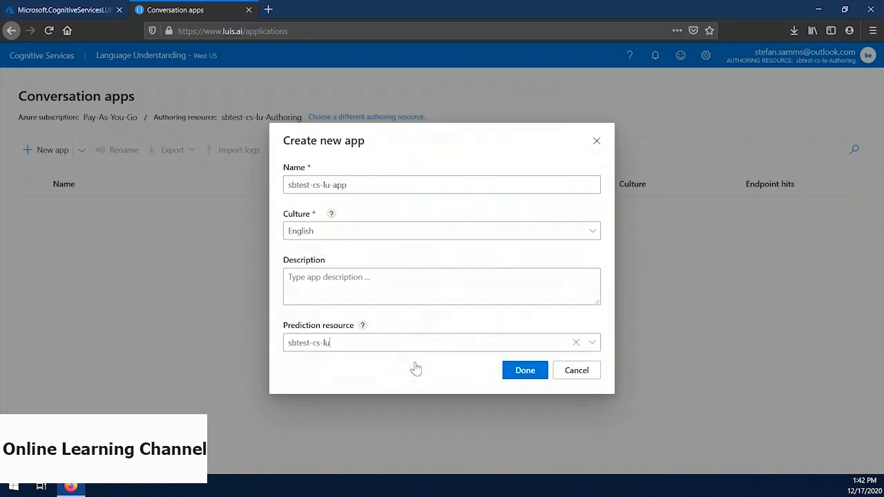
{"action": "left_click", "coordinate": [519, 373]}
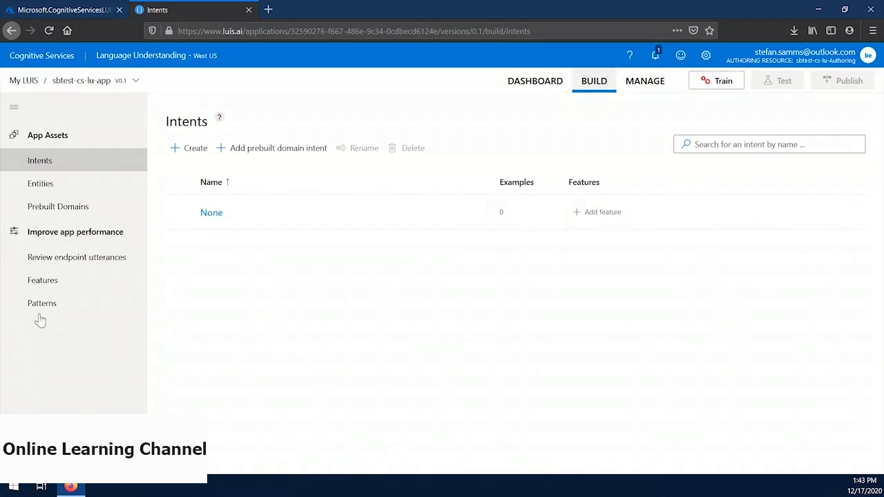
Step: Create an entity of type List named device in the app
{"action": "left_click", "coordinate": [61, 184]}
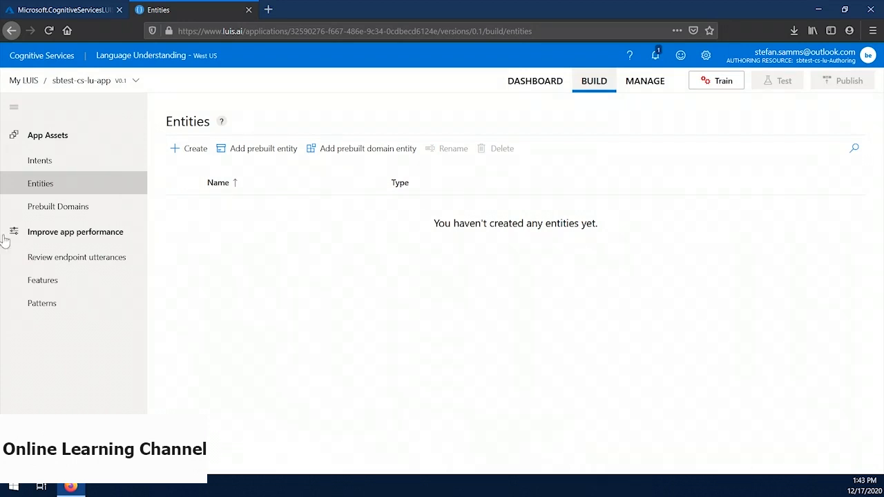
{"action": "left_click", "coordinate": [190, 150]}
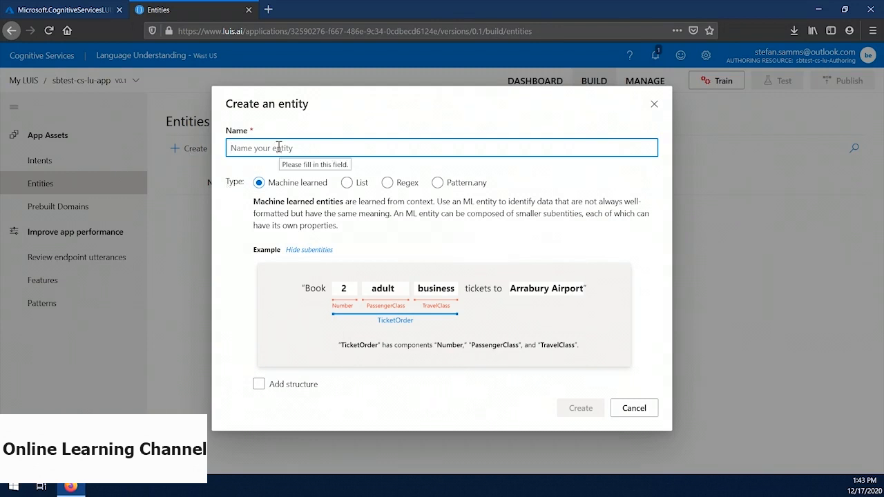
{"action": "type", "text": "device"}
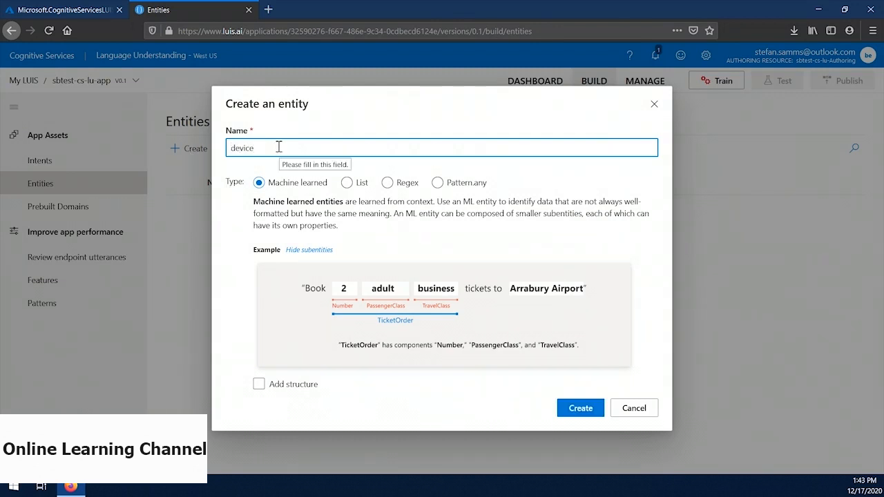
{"action": "left_click", "coordinate": [347, 182]}
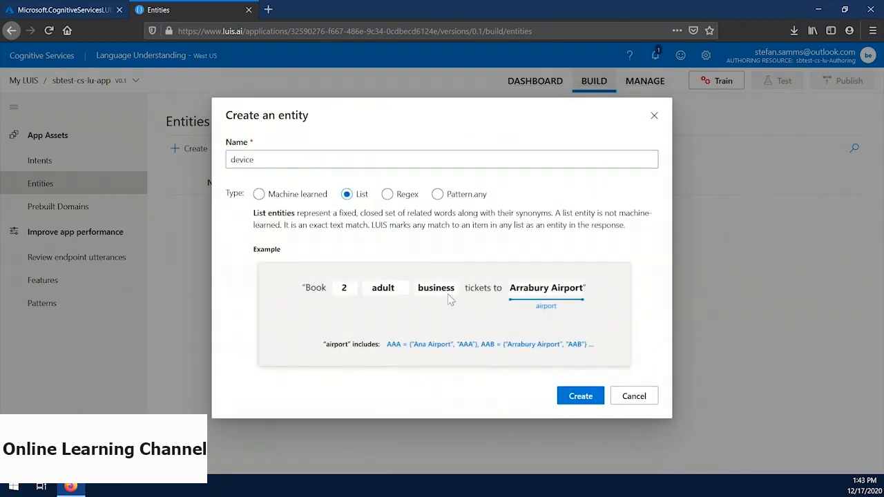
{"action": "left_click", "coordinate": [578, 397]}
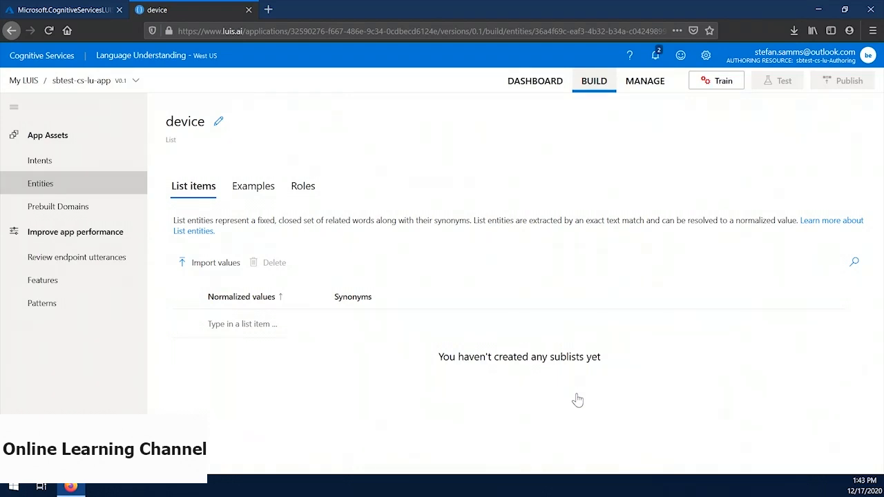
Step: Add the normalized value light with the synonym lamp to the device entity
{"action": "left_click", "coordinate": [254, 324]}
{"action": "type", "text": "light"}
{"action": "key", "text": "Return"}
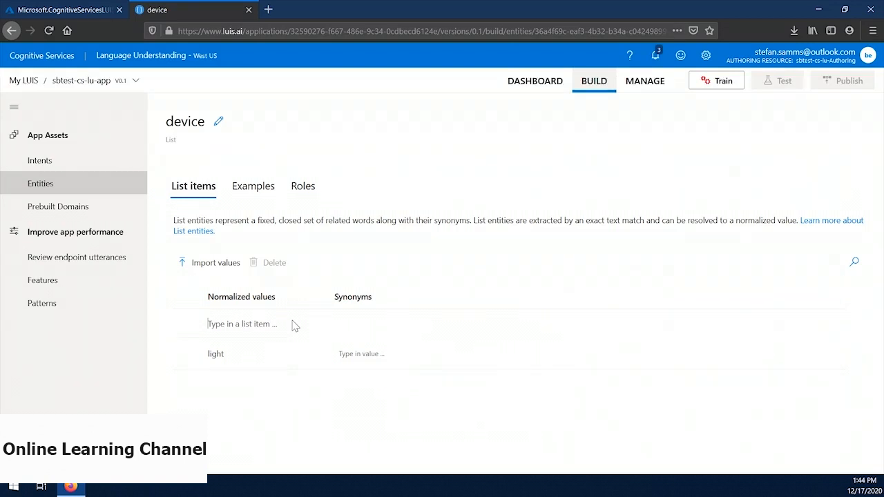
{"action": "left_click", "coordinate": [361, 354]}
{"action": "type", "text": "lamp"}
{"action": "key", "text": "Return"}
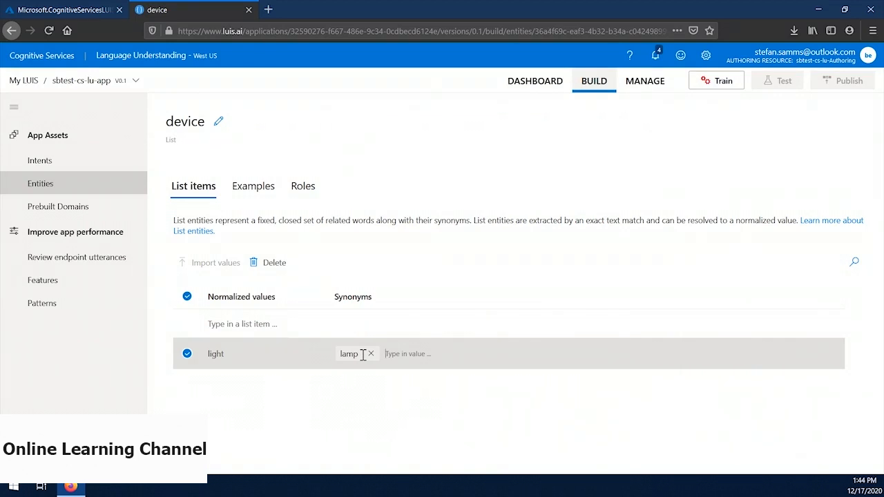
Step: Add the normalized value fan with the synonym AC to the device entity
{"action": "left_click", "coordinate": [249, 322]}
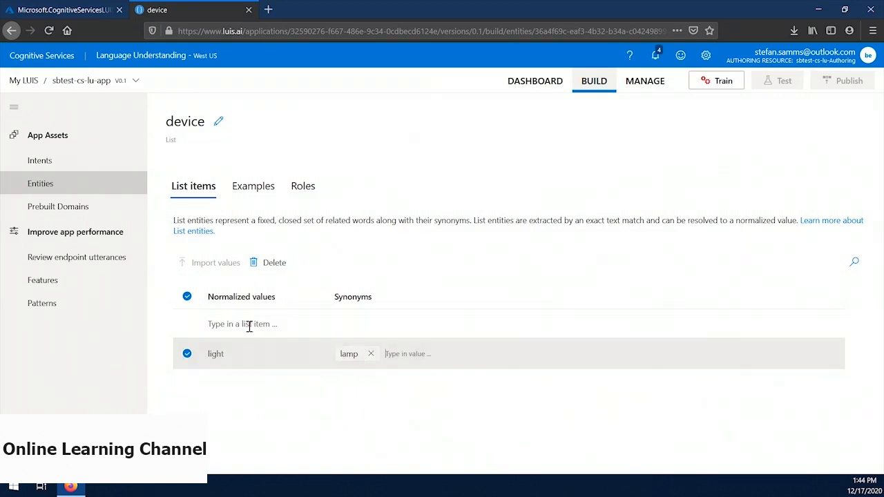
{"action": "type", "text": "fan"}
{"action": "key", "text": "Return"}
{"action": "left_click", "coordinate": [350, 354]}
{"action": "type", "text": "AC"}
{"action": "key", "text": "Return"}
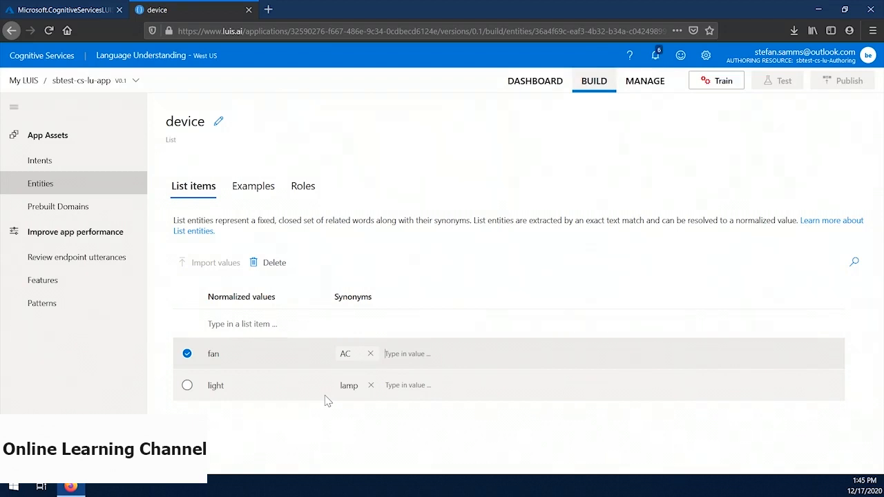
Step: Create a new intent named switch_on
{"action": "left_click", "coordinate": [87, 167]}
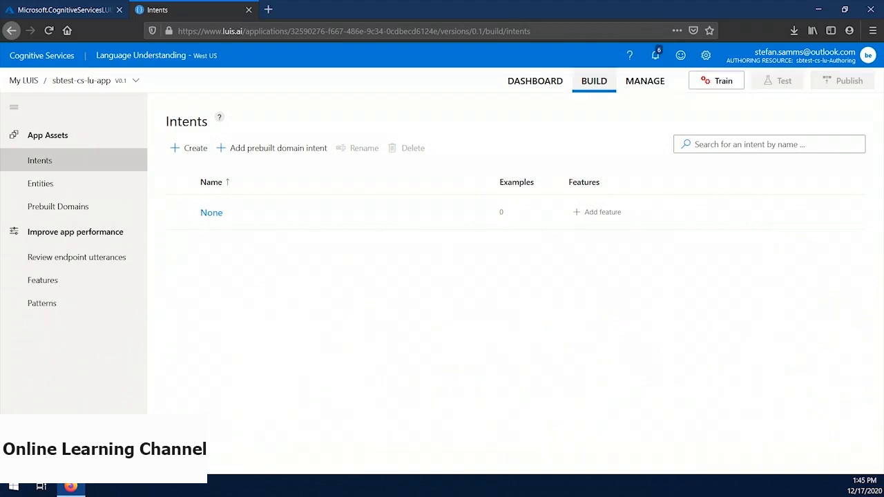
{"action": "left_click", "coordinate": [190, 149]}
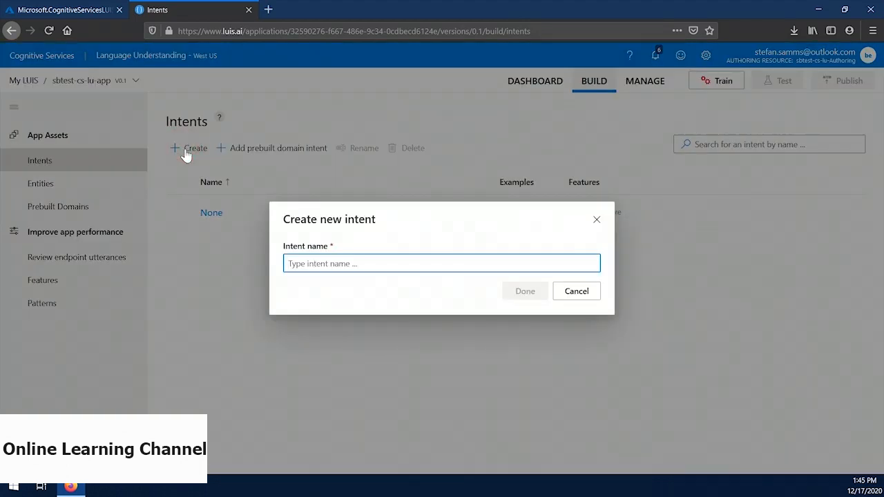
{"action": "type", "text": "switch_on"}
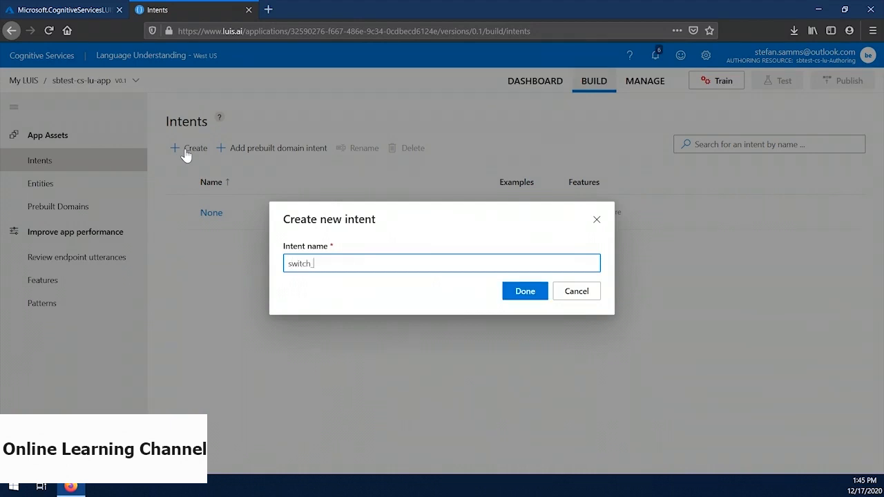
{"action": "key", "text": "Return"}
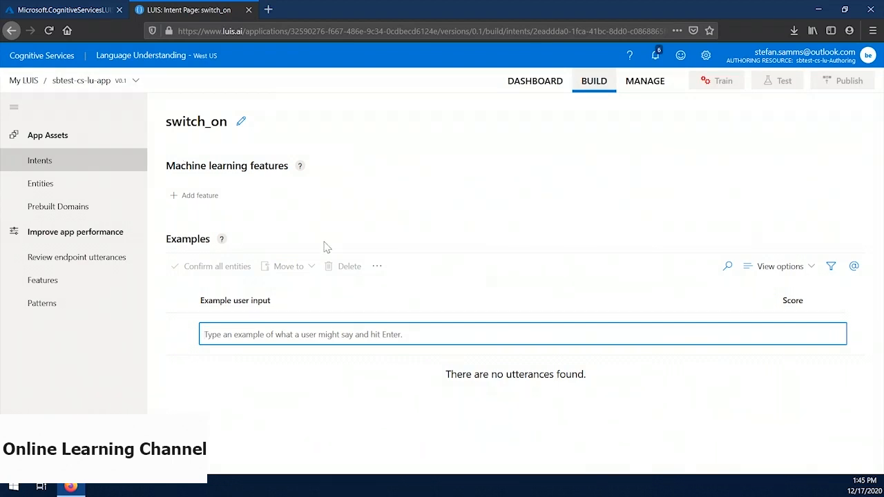
Step: Add the example utterances "turn the light on" and "turn the fan on" to the switch_on intent, checking the entity label on "light"
{"action": "type", "text": "turn the light on"}
{"action": "key", "text": "Return"}
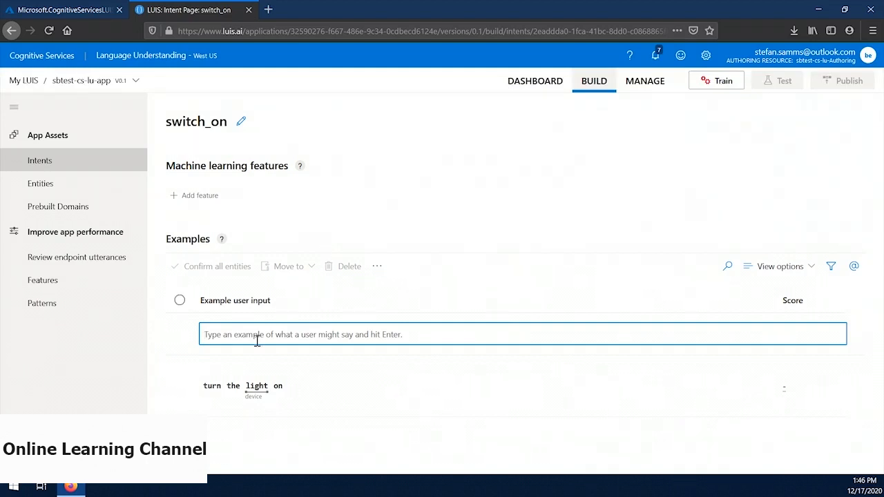
{"action": "left_click", "coordinate": [253, 387]}
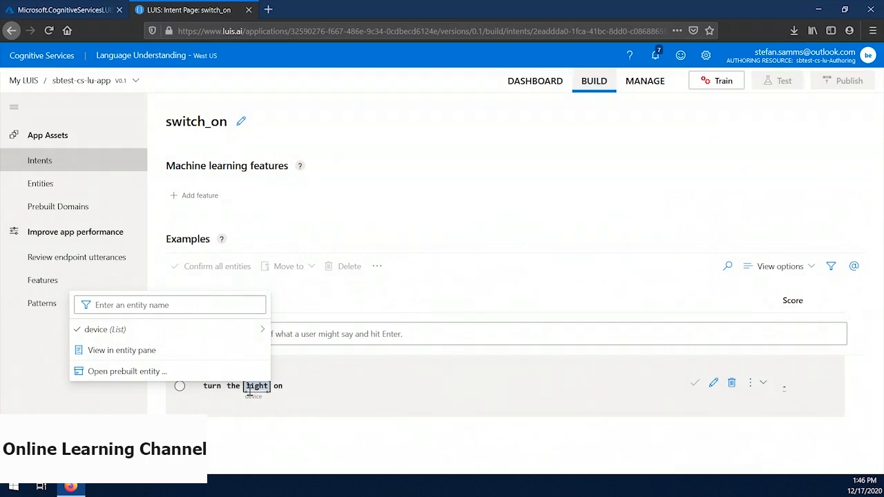
{"action": "left_click", "coordinate": [372, 332]}
{"action": "type", "text": "turn the fan on"}
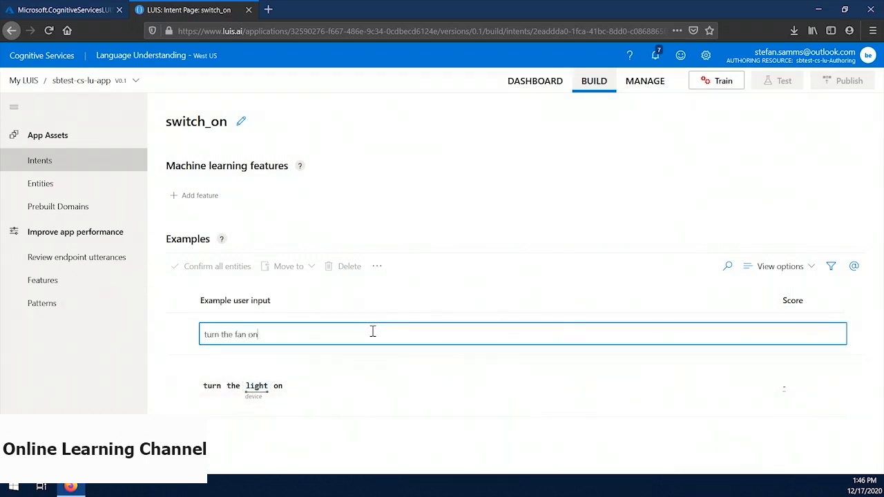
{"action": "key", "text": "Return"}
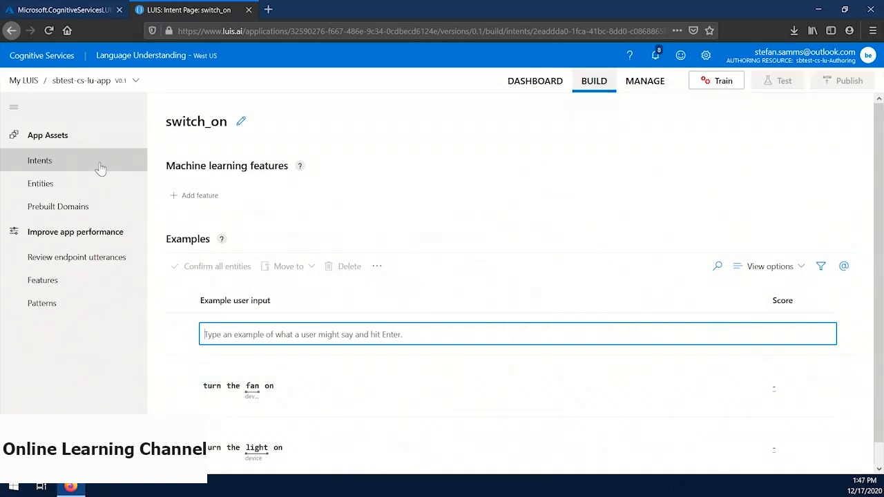
Step: Create a second intent named switch_off
{"action": "left_click", "coordinate": [99, 164]}
{"action": "left_click", "coordinate": [196, 151]}
{"action": "type", "text": "switch_off"}
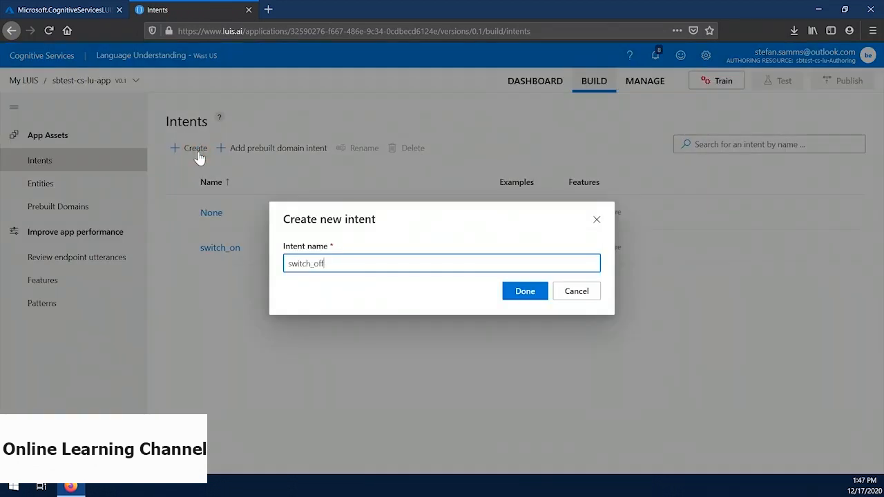
{"action": "key", "text": "Return"}
Step: Add the example utterances "turn the light off" and "turn the fan off" to the switch_off intent
{"action": "type", "text": "turn the light off"}
{"action": "key", "text": "Return"}
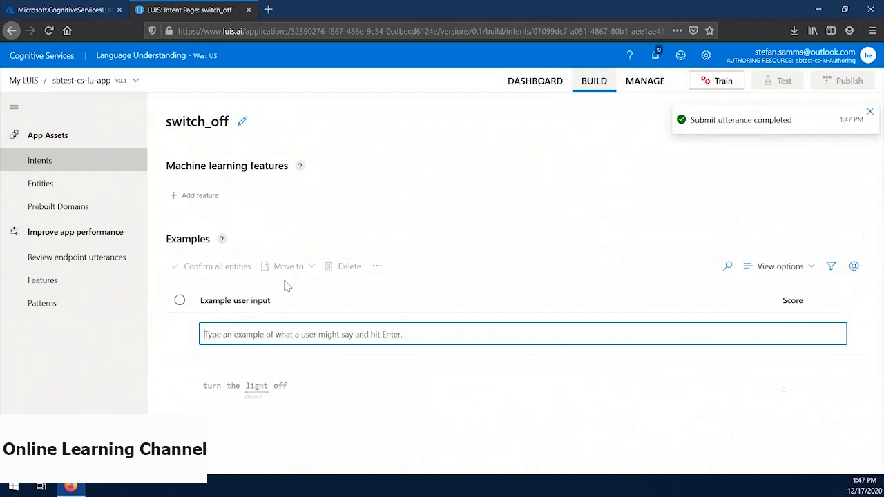
{"action": "type", "text": "turn the fan off"}
{"action": "key", "text": "Return"}
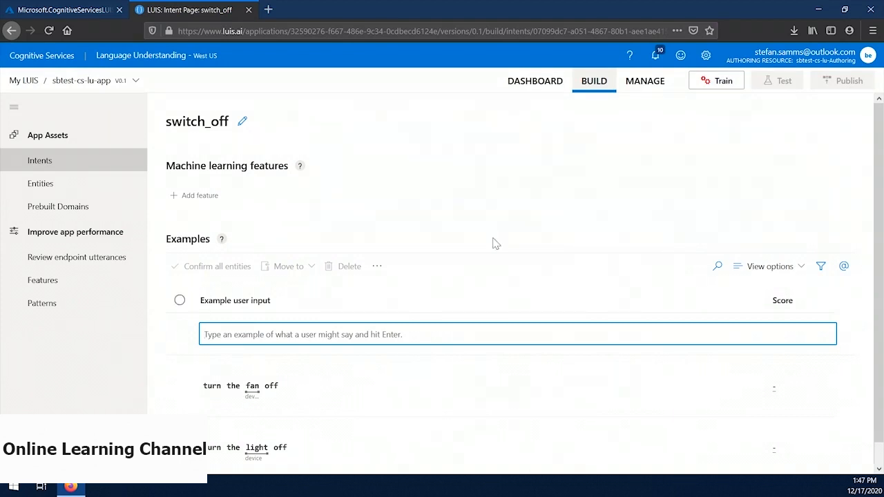
Step: Train the app and test it with the utterances "switch the light on", "turn off the fan" and "turn the lamp off"
{"action": "left_click", "coordinate": [705, 83]}
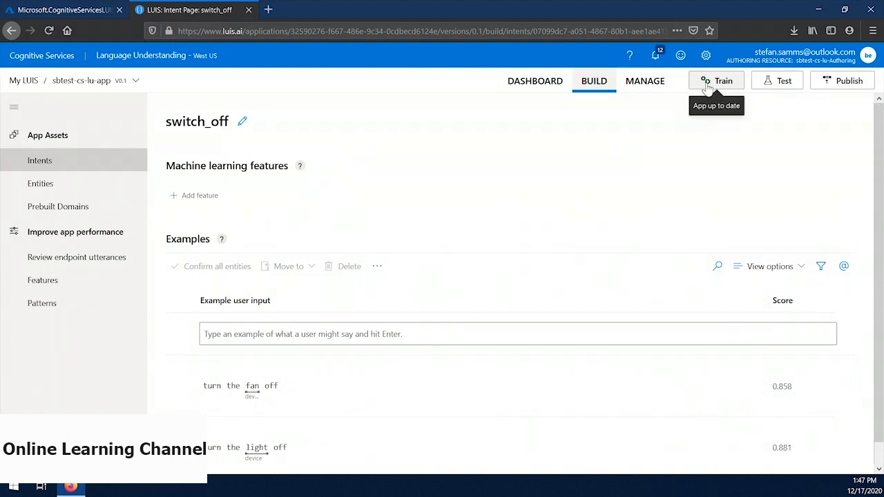
{"action": "left_click", "coordinate": [781, 83]}
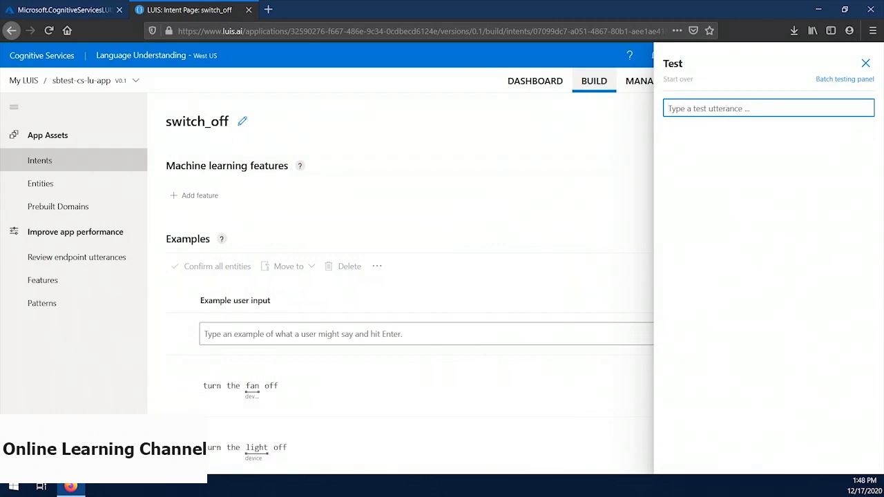
{"action": "type", "text": "switch the light on"}
{"action": "key", "text": "Return"}
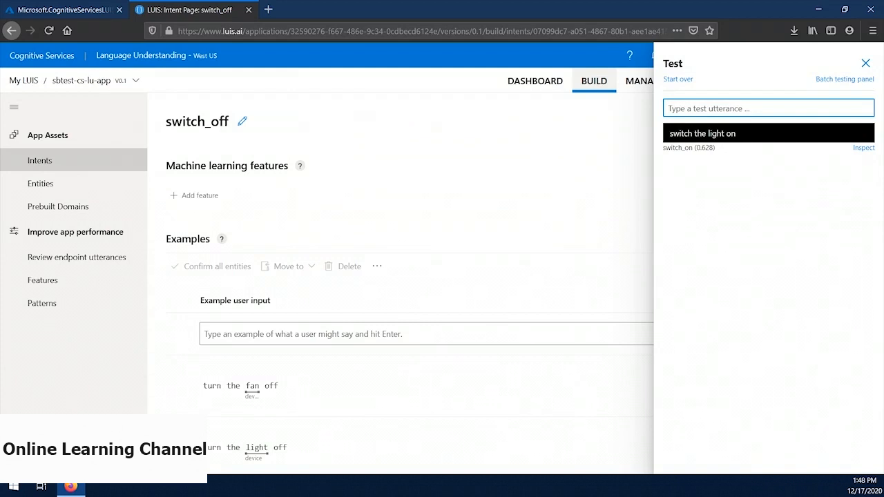
{"action": "type", "text": "turn off the fan"}
{"action": "key", "text": "Return"}
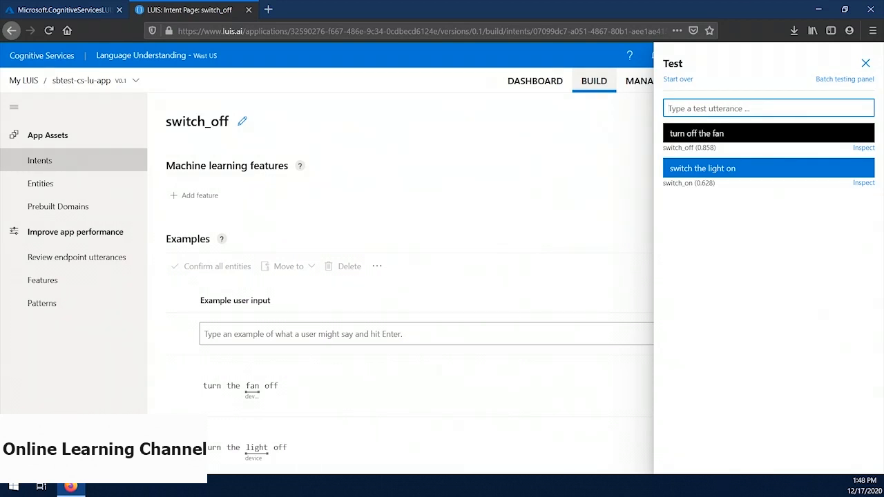
{"action": "type", "text": "turn the lamp off"}
{"action": "key", "text": "Return"}
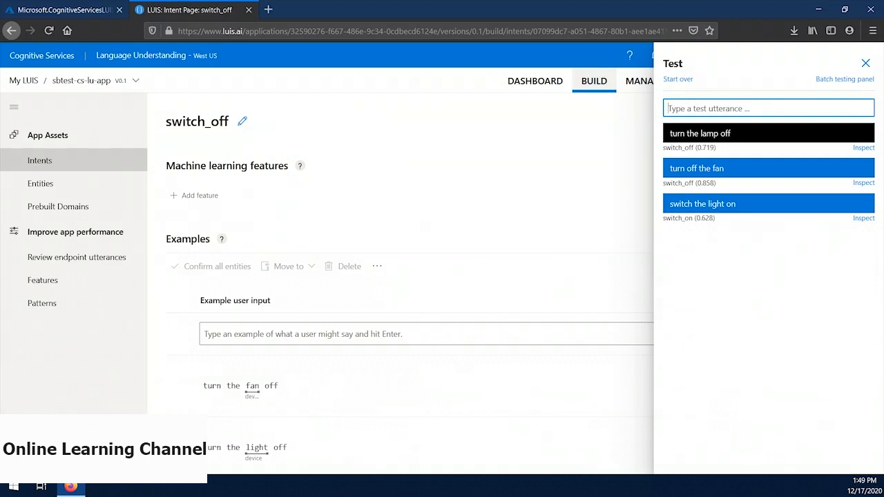
Step: Test the utterances "extinguish the illumination" and "turn the lantern off" against the trained app, and close the test pane
{"action": "type", "text": "extinguish the illumination"}
{"action": "key", "text": "Return"}
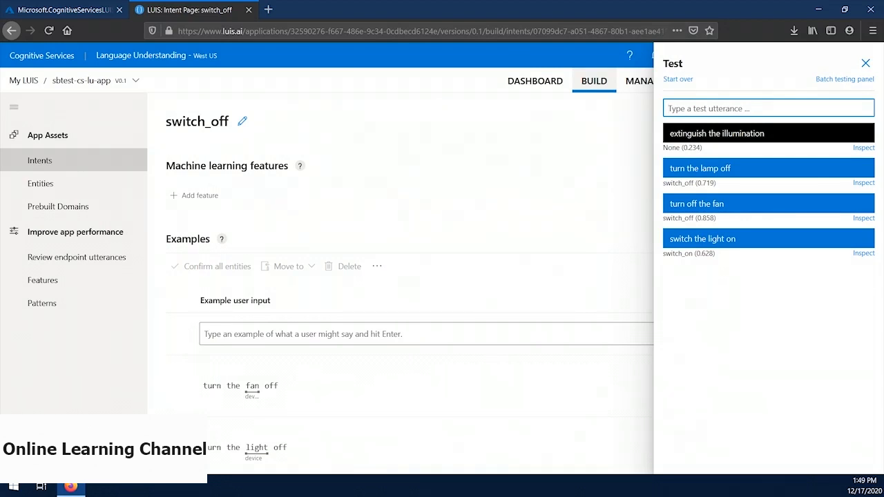
{"action": "type", "text": "turn the lantern off"}
{"action": "key", "text": "Return"}
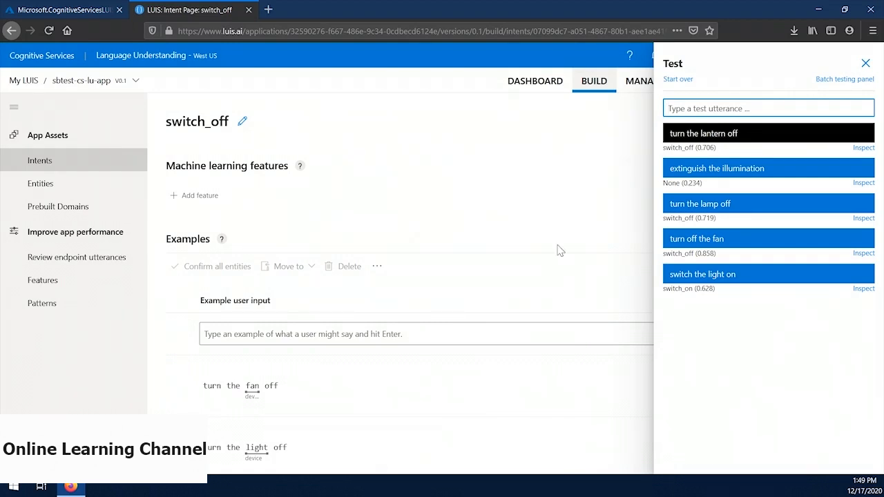
{"action": "left_click", "coordinate": [865, 63]}
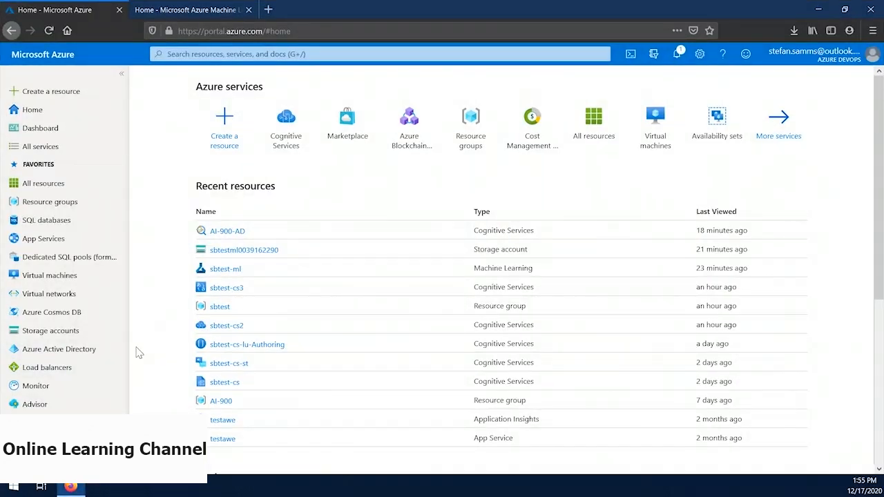
Step: Find Microsoft's Text Analytics service in the Azure Marketplace and start creating a resource from it
{"action": "left_click", "coordinate": [58, 98]}
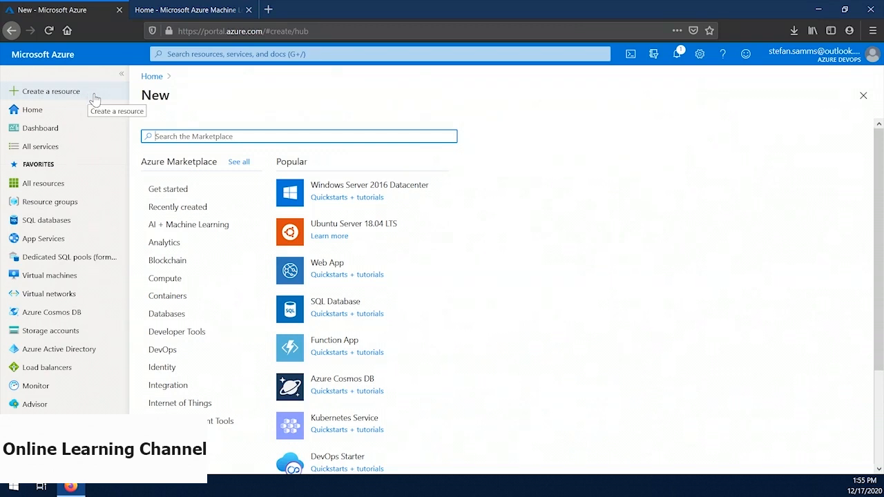
{"action": "type", "text": "text analytics"}
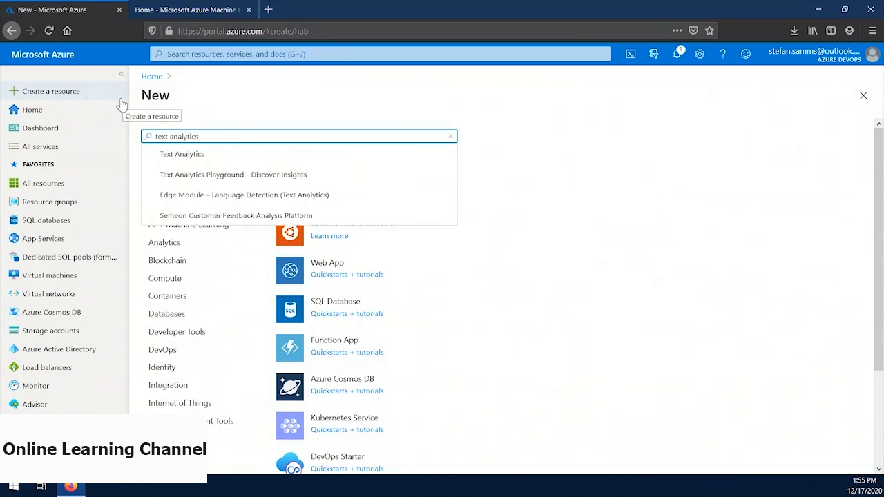
{"action": "key", "text": "Return"}
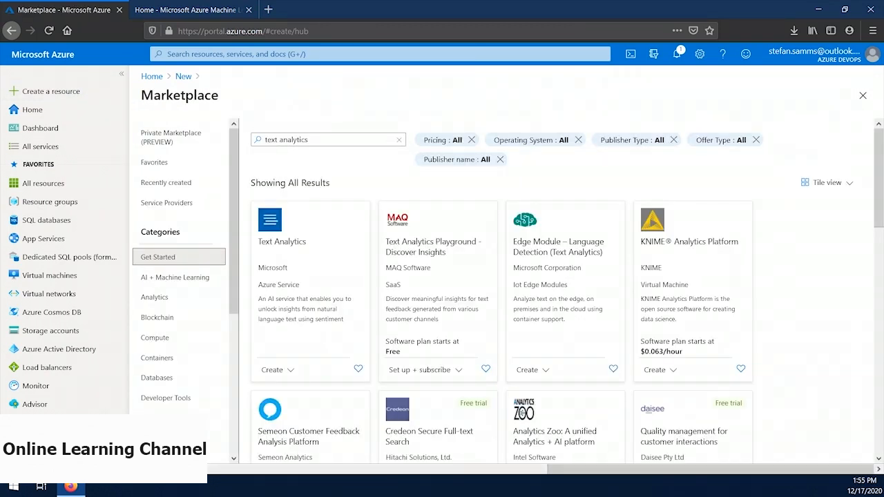
{"action": "left_click", "coordinate": [300, 283]}
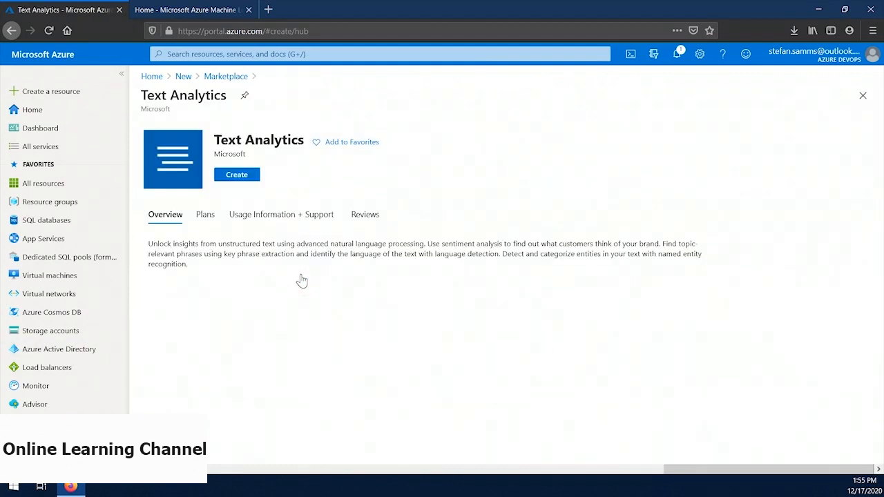
{"action": "left_click", "coordinate": [247, 175]}
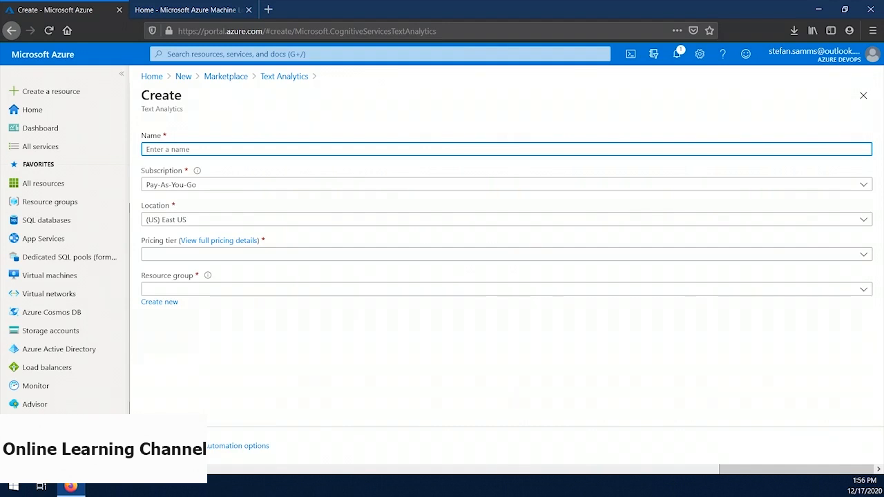
Step: Create the Text Analytics resource as sbtest-cs-ta with the Free F0 pricing tier in resource group sbtest
{"action": "type", "text": "sbtest-cs-ta"}
{"action": "left_click", "coordinate": [264, 255]}
{"action": "left_click", "coordinate": [548, 270]}
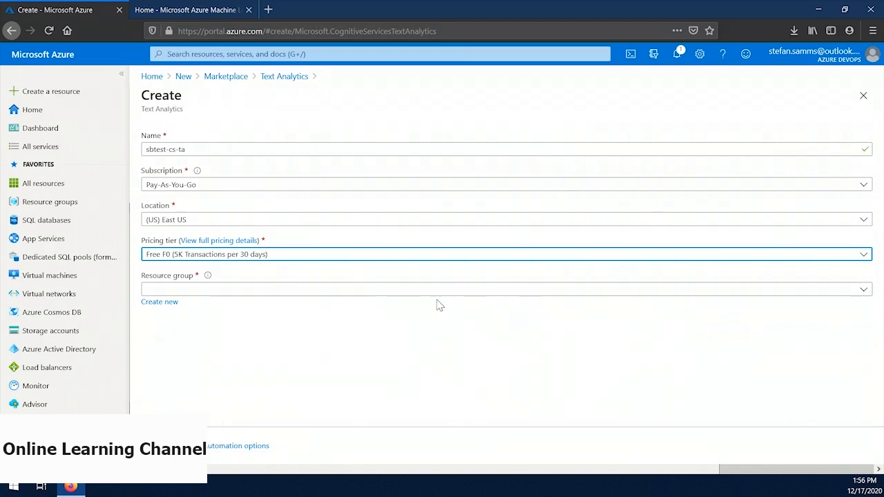
{"action": "left_click", "coordinate": [394, 290]}
{"action": "type", "text": "sbtest"}
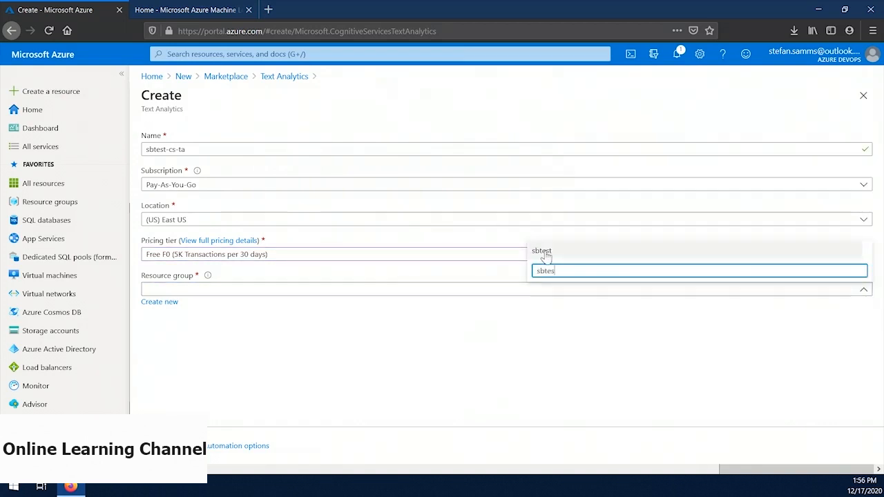
{"action": "left_click", "coordinate": [545, 250]}
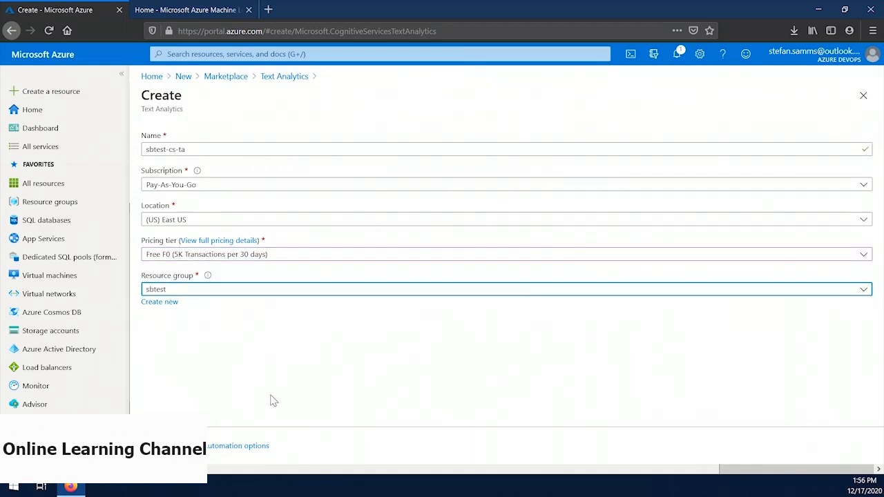
{"action": "left_click", "coordinate": [173, 445]}
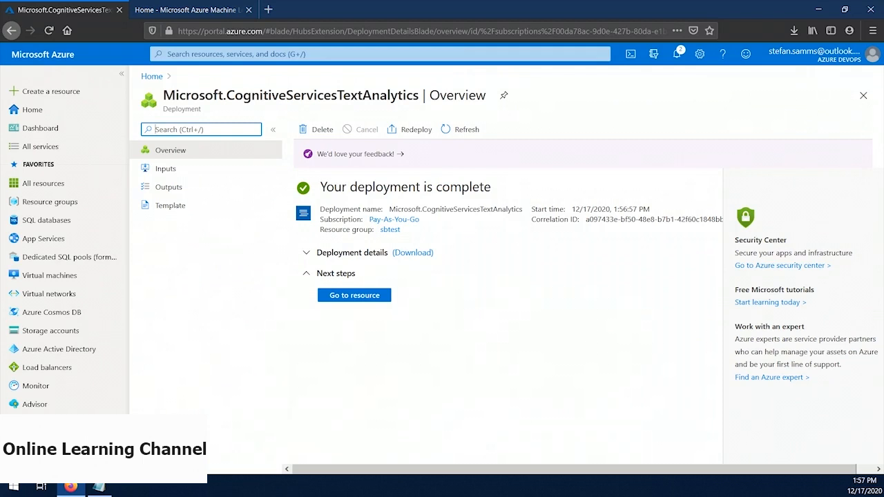
Step: Open the keys and endpoint of the deployed resource and copy its API key and endpoint into the Notepad file
{"action": "left_click", "coordinate": [332, 299]}
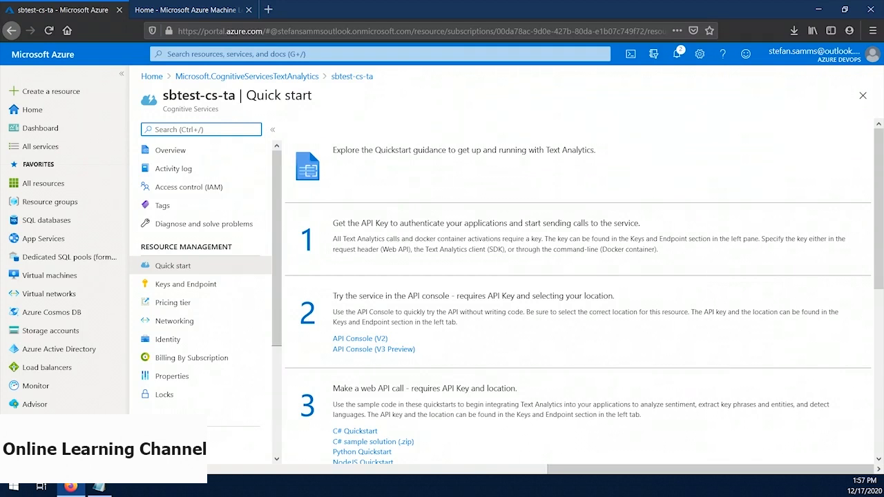
{"action": "left_click", "coordinate": [190, 283]}
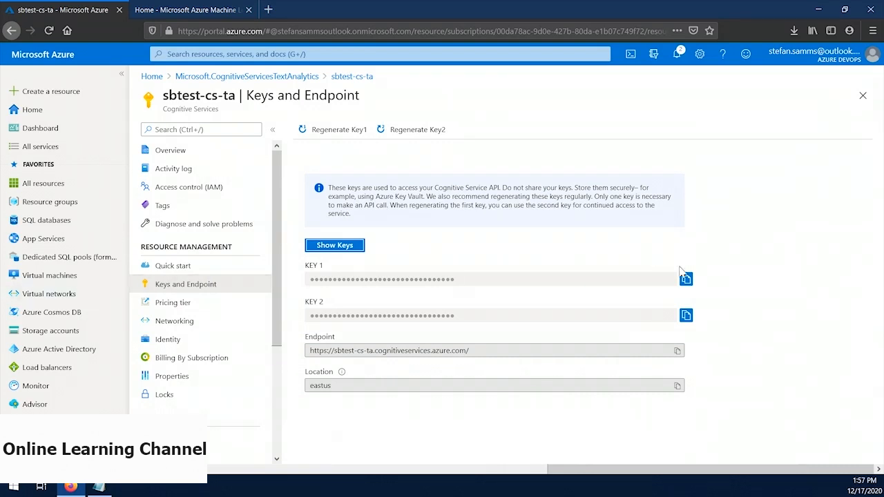
{"action": "key", "text": "alt+Tab"}
{"action": "left_click", "coordinate": [677, 351]}
{"action": "key", "text": "alt+Tab"}
{"action": "key", "text": "ctrl+v"}
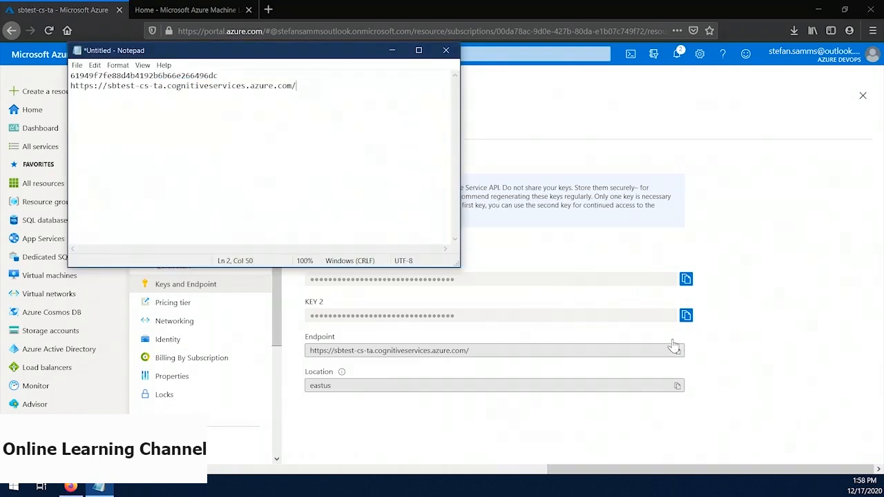
Step: Switch to Azure Machine Learning studio and create a file named git-commands of type Notebook
{"action": "left_click", "coordinate": [576, 8]}
{"action": "left_click", "coordinate": [218, 11]}
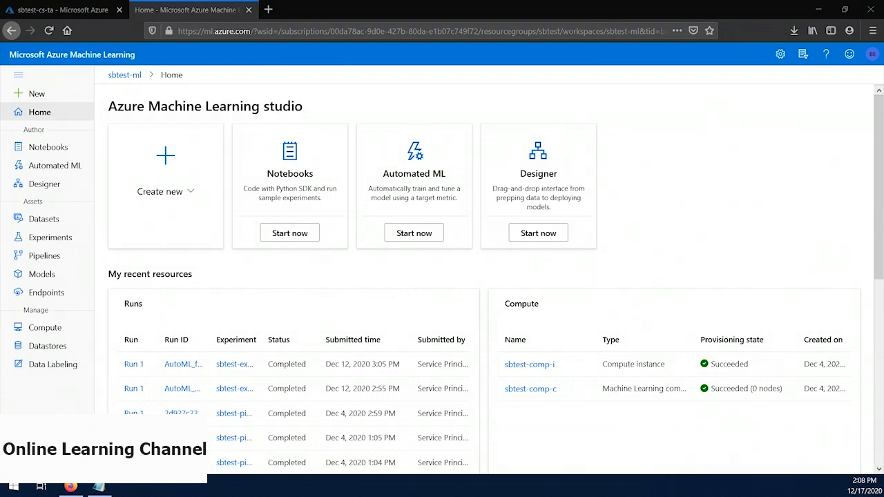
{"action": "left_click", "coordinate": [54, 152]}
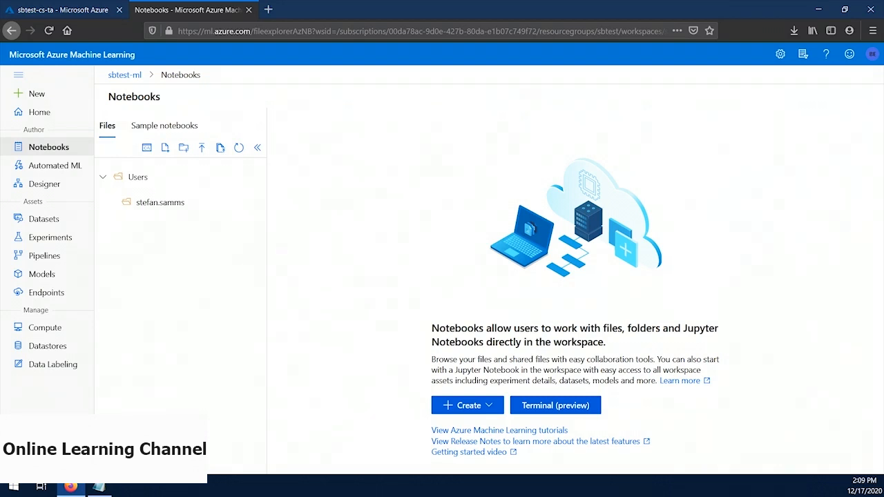
{"action": "left_click", "coordinate": [165, 148]}
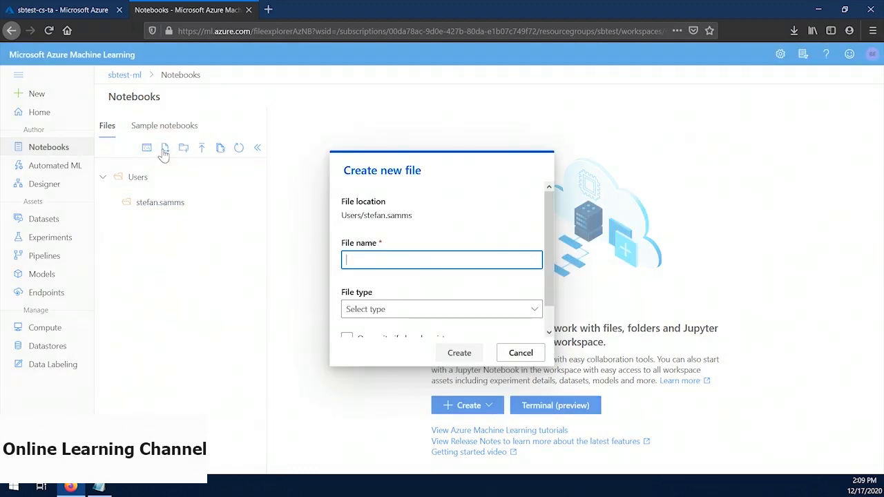
{"action": "type", "text": "git-commands"}
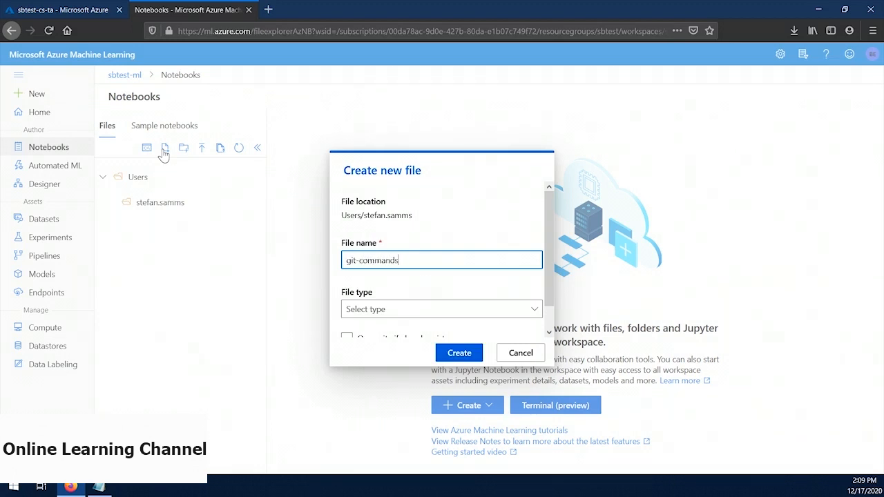
{"action": "left_click", "coordinate": [413, 308]}
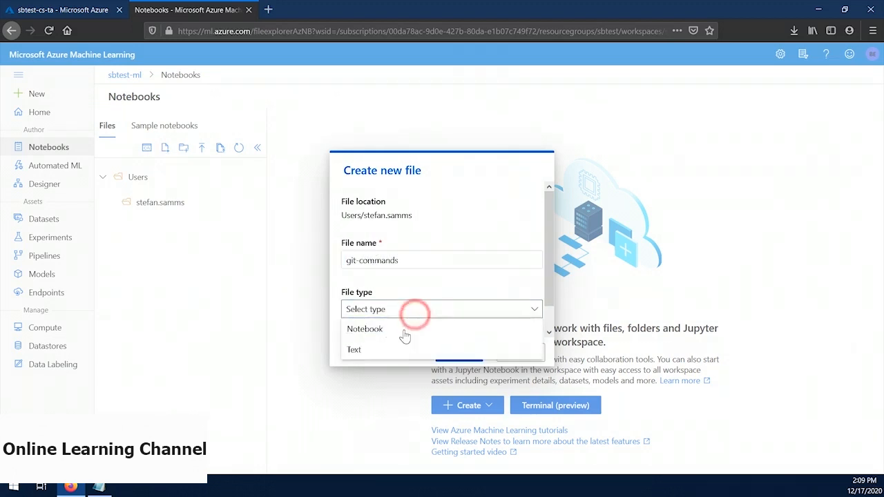
{"action": "left_click", "coordinate": [404, 327]}
{"action": "left_click", "coordinate": [458, 353]}
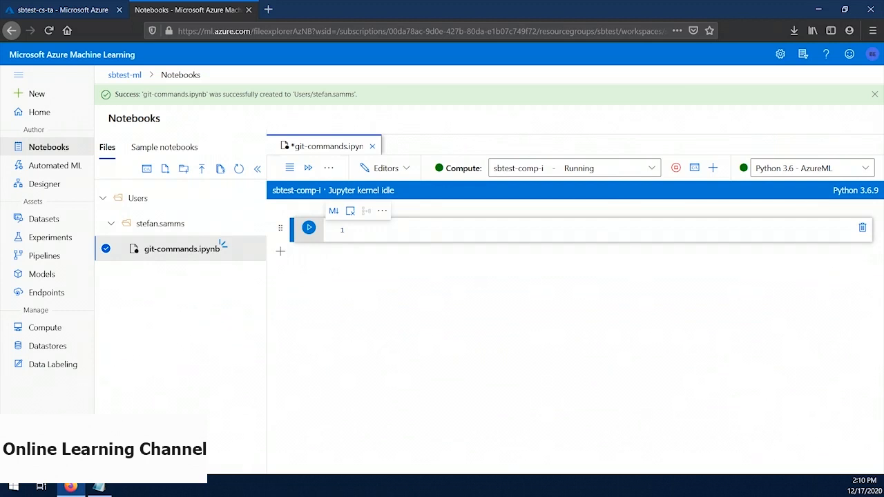
{"action": "key", "text": "ctrl+v"}
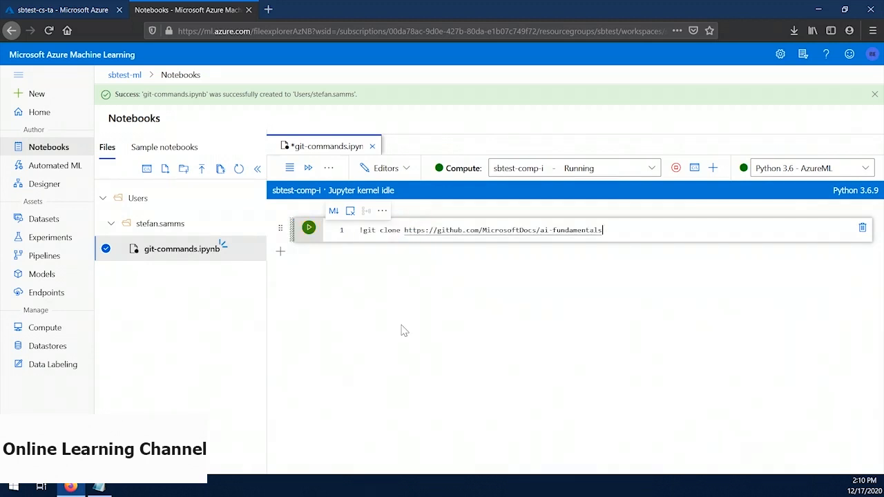
{"action": "left_click", "coordinate": [308, 228]}
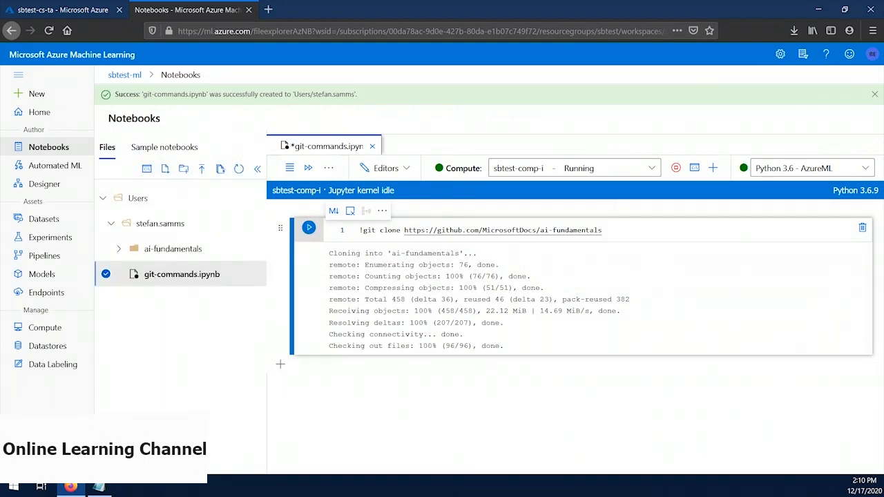
{"action": "left_click", "coordinate": [121, 248]}
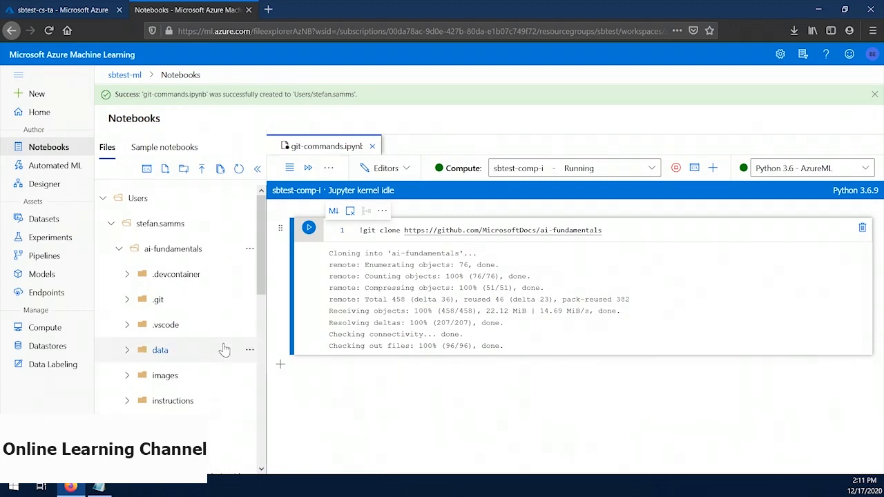
{"action": "scroll", "coordinate": [224, 351], "scroll_direction": "down", "scroll_amount": 2}
{"action": "scroll", "coordinate": [224, 351], "scroll_direction": "down", "scroll_amount": 4}
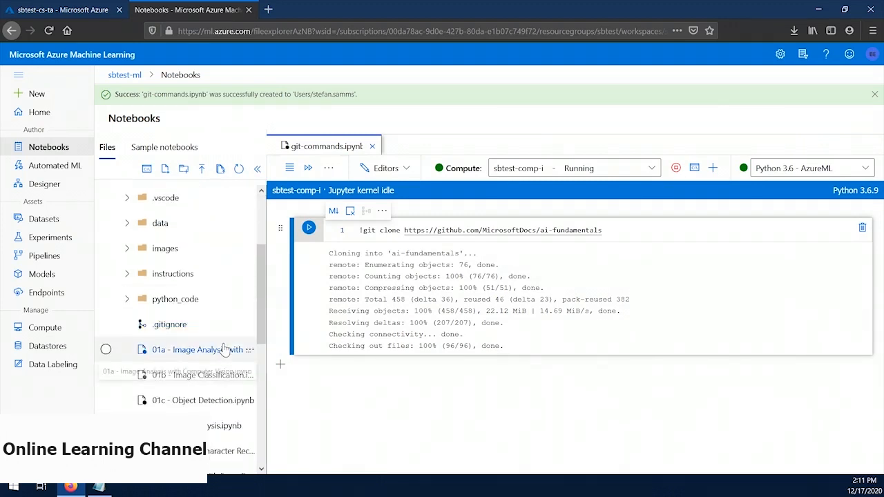
{"action": "scroll", "coordinate": [224, 351], "scroll_direction": "down", "scroll_amount": 2}
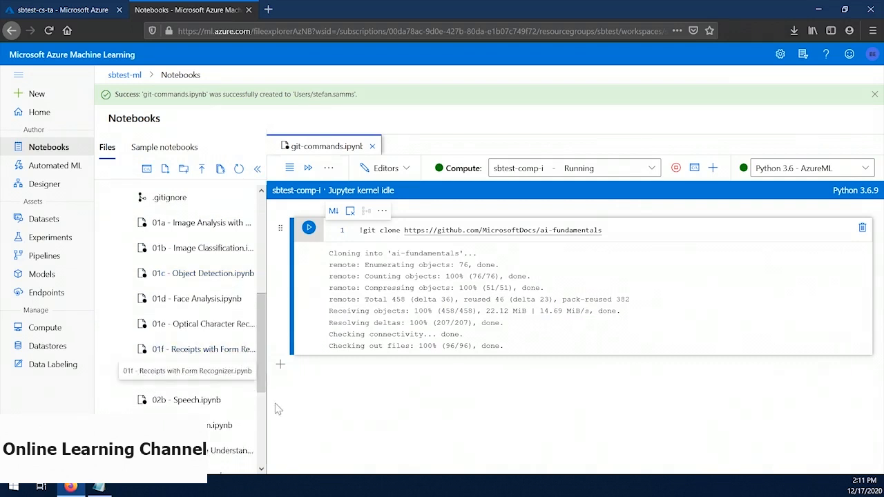
{"action": "left_click", "coordinate": [198, 374]}
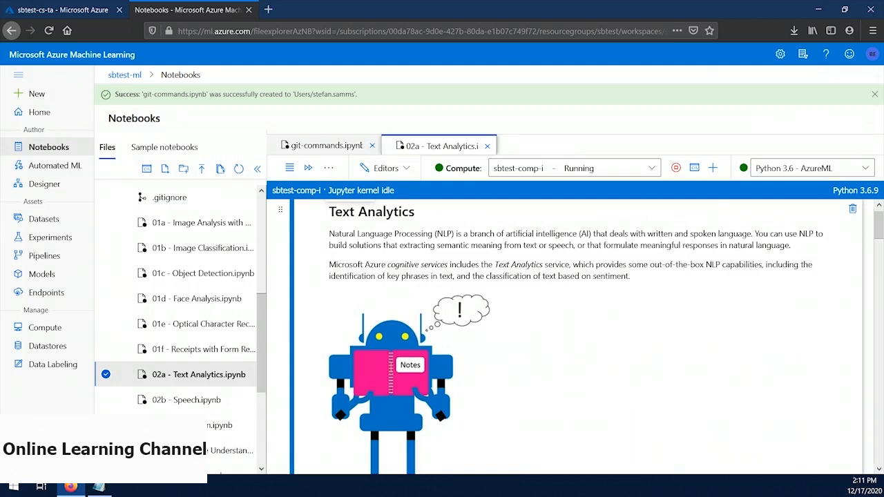
Step: Run the cell that loads and prints the reviews from the data/text/reviews folder, and read through its output
{"action": "scroll", "coordinate": [437, 302], "scroll_direction": "down", "scroll_amount": 8}
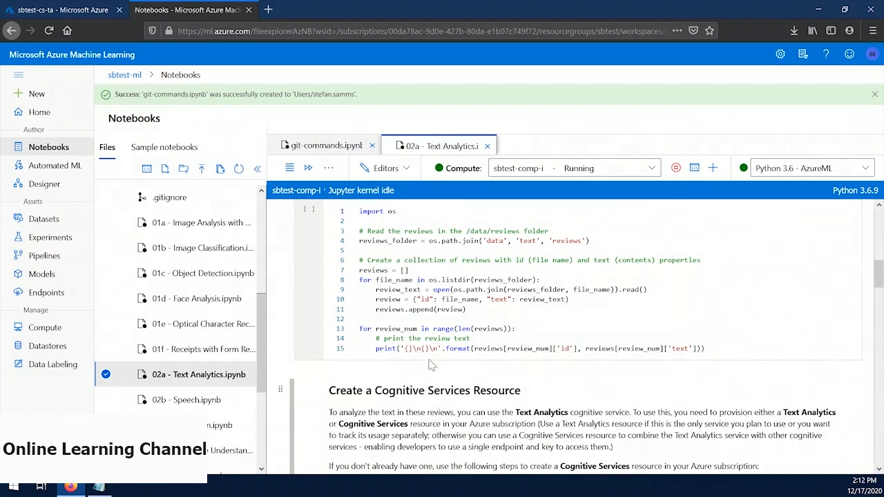
{"action": "left_click", "coordinate": [308, 210]}
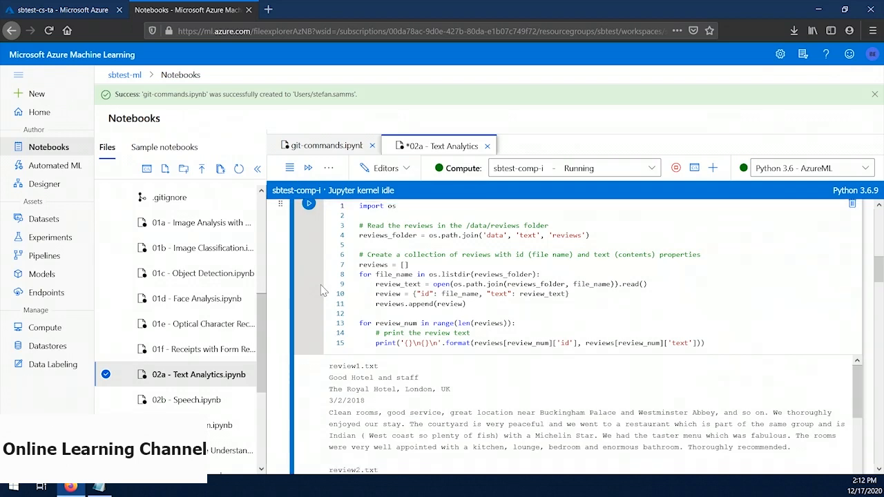
{"action": "scroll", "coordinate": [381, 373], "scroll_direction": "down", "scroll_amount": 5}
{"action": "scroll", "coordinate": [382, 373], "scroll_direction": "down", "scroll_amount": 2}
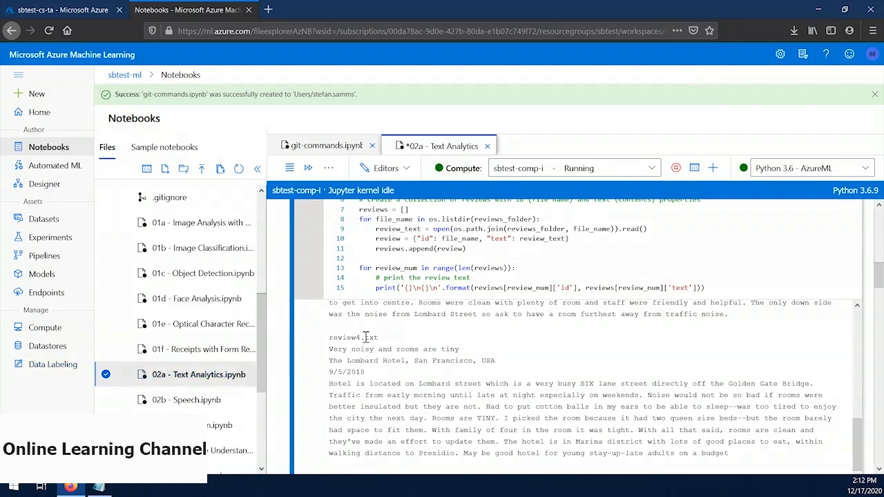
Step: Replace the YOUR_COG_KEY placeholder in the credentials cell with the API key saved in Notepad
{"action": "scroll", "coordinate": [366, 343], "scroll_direction": "down", "scroll_amount": 10}
{"action": "scroll", "coordinate": [366, 338], "scroll_direction": "down", "scroll_amount": 1}
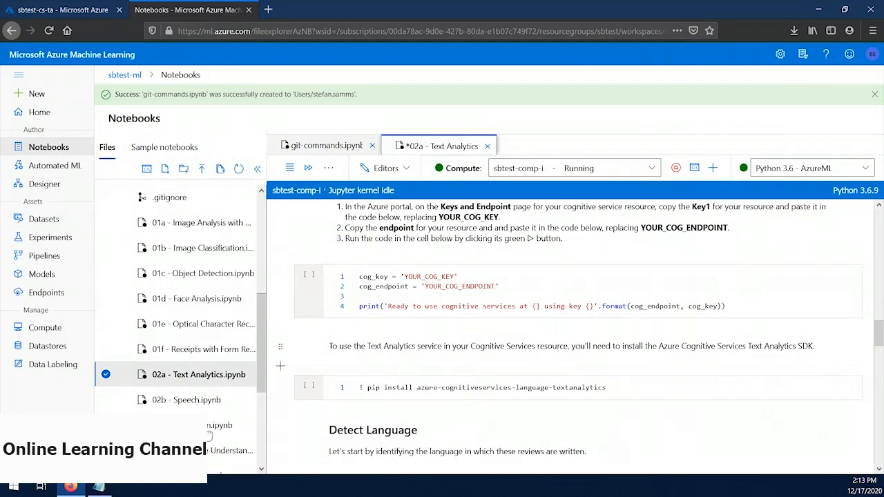
{"action": "left_click", "coordinate": [100, 488]}
{"action": "key", "text": "shift+End"}
{"action": "key", "text": "ctrl+c"}
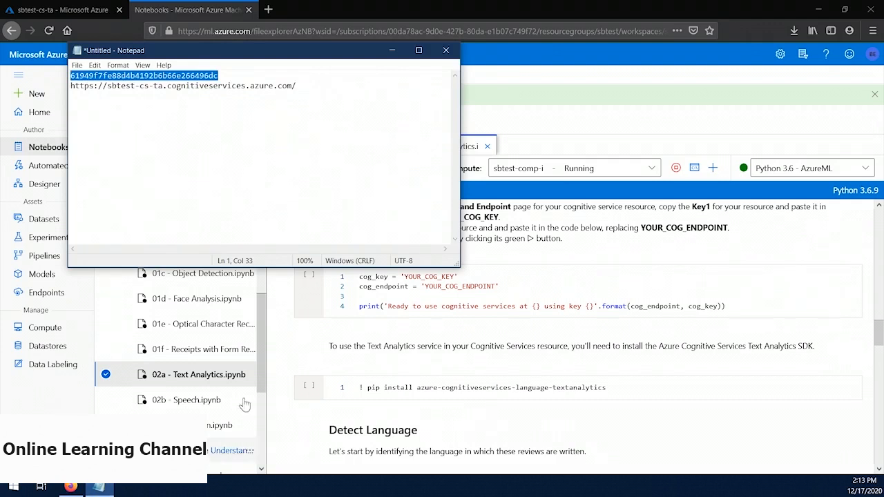
{"action": "double_click", "coordinate": [434, 276]}
{"action": "key", "text": "ctrl+v"}
{"action": "key", "text": "alt+Tab"}
{"action": "key", "text": "Down"}
{"action": "key", "text": "Home"}
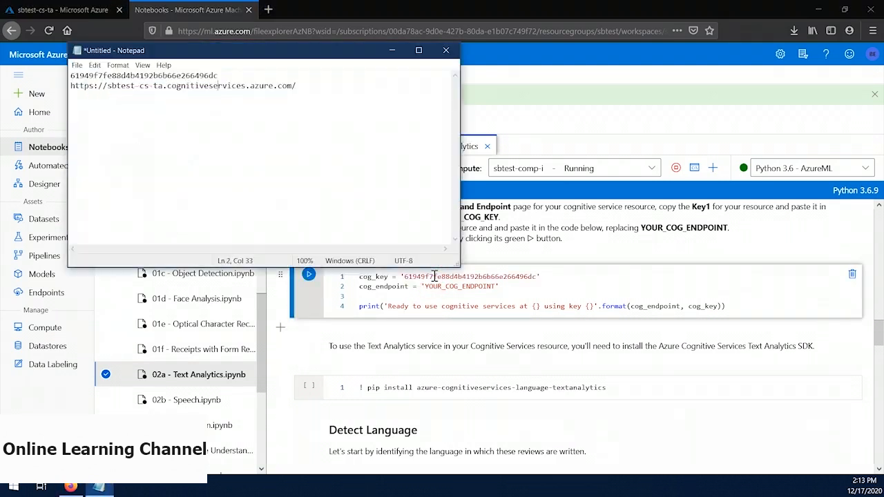
{"action": "key", "text": "shift+End"}
{"action": "key", "text": "ctrl+c"}
{"action": "double_click", "coordinate": [462, 289]}
{"action": "key", "text": "ctrl+v"}
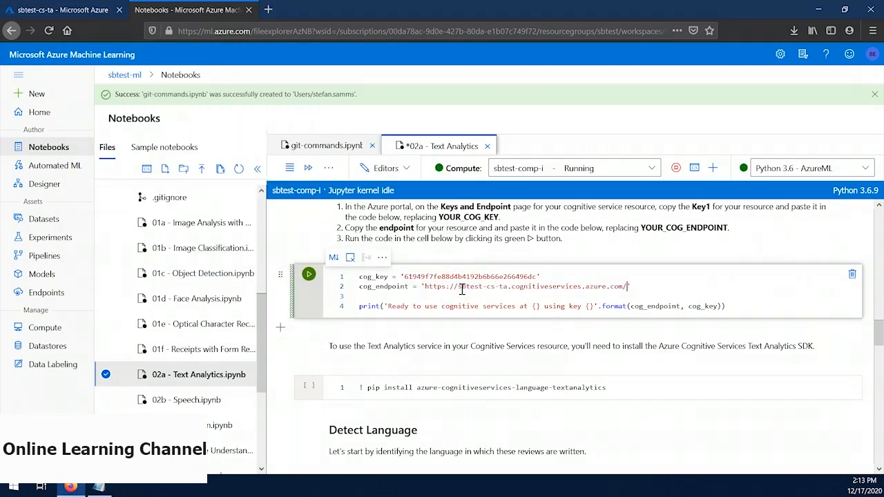
{"action": "left_click", "coordinate": [309, 275]}
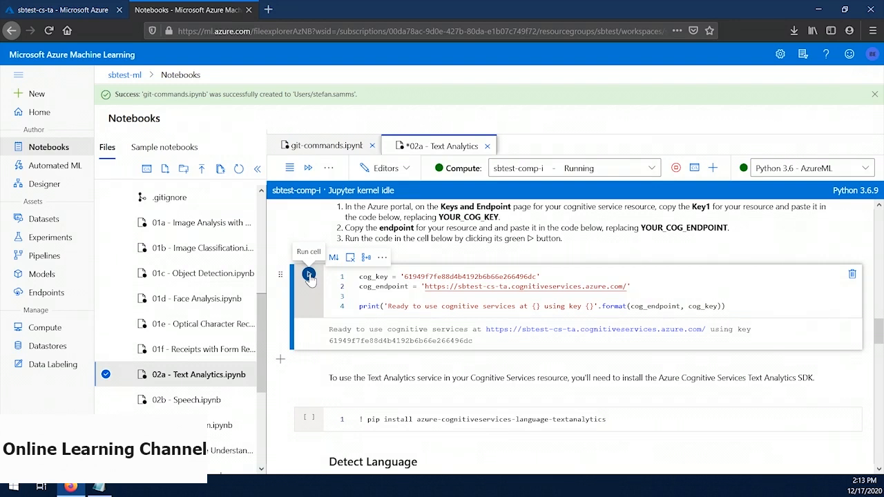
Step: Install the azure-cognitiveservices-language-textanalytics package with pip, and run the Detect Language cell to identify each review's language
{"action": "scroll", "coordinate": [308, 283], "scroll_direction": "down", "scroll_amount": 2}
{"action": "left_click", "coordinate": [309, 360]}
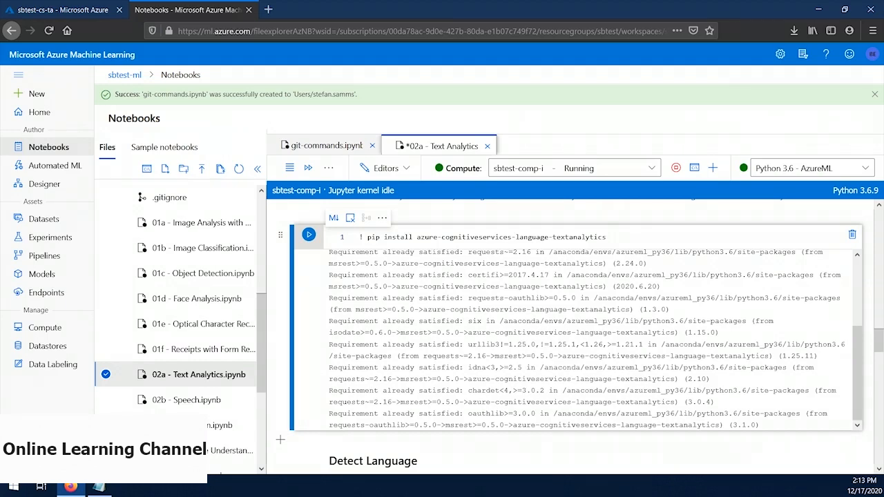
{"action": "scroll", "coordinate": [280, 331], "scroll_direction": "down", "scroll_amount": 6}
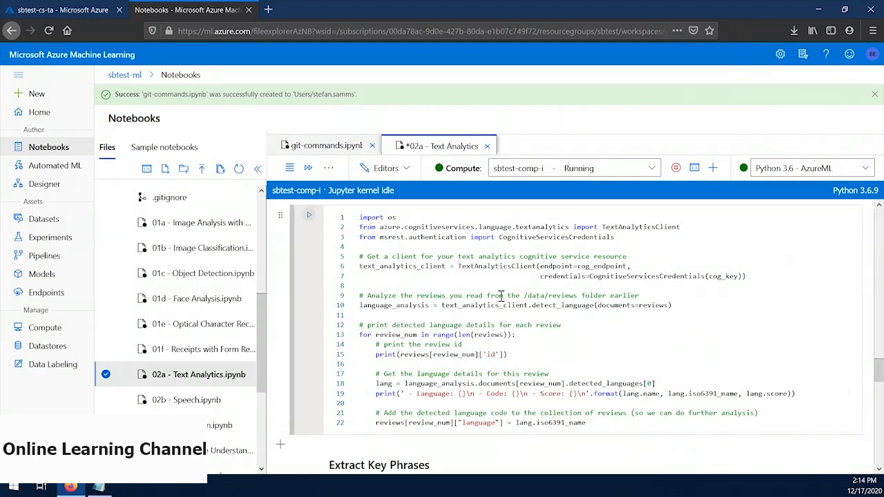
{"action": "double_click", "coordinate": [564, 306]}
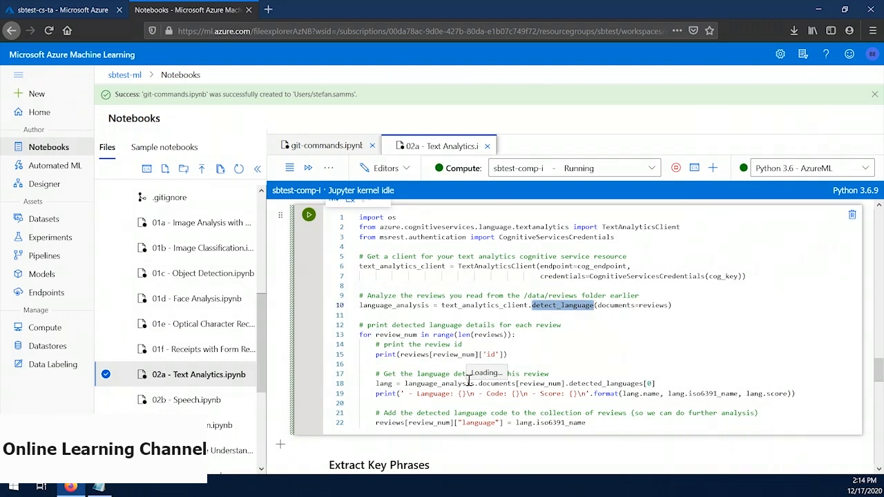
{"action": "left_click", "coordinate": [470, 324]}
{"action": "left_click", "coordinate": [308, 214]}
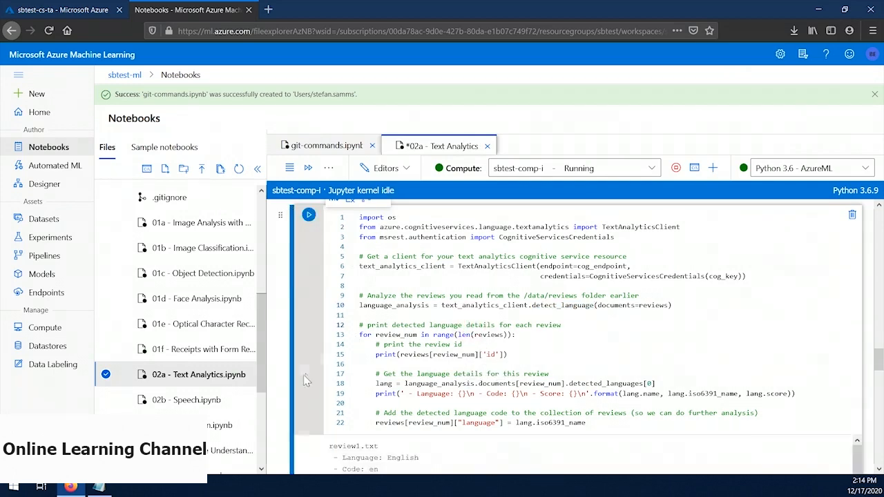
{"action": "scroll", "coordinate": [304, 376], "scroll_direction": "down", "scroll_amount": 3}
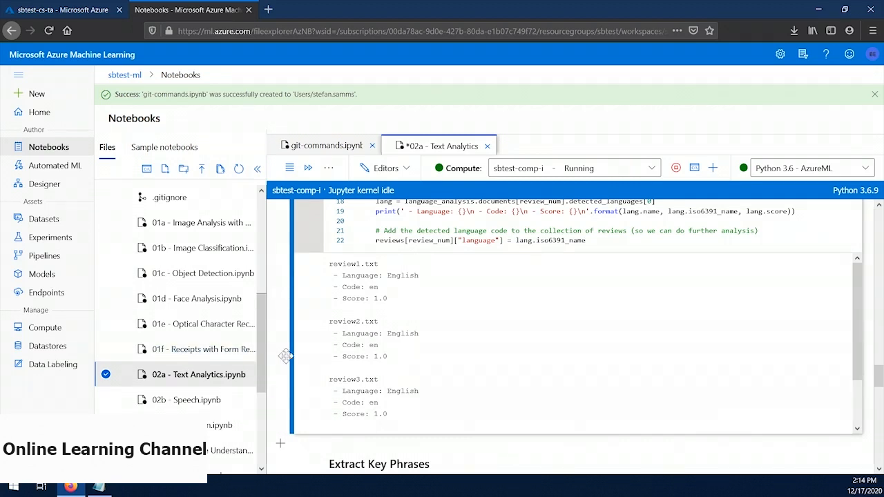
Step: Run the Extract Key Phrases cell, which calls text_analytics_client.key_phrases, to list the key phrases for each review
{"action": "scroll", "coordinate": [286, 356], "scroll_direction": "down", "scroll_amount": 5}
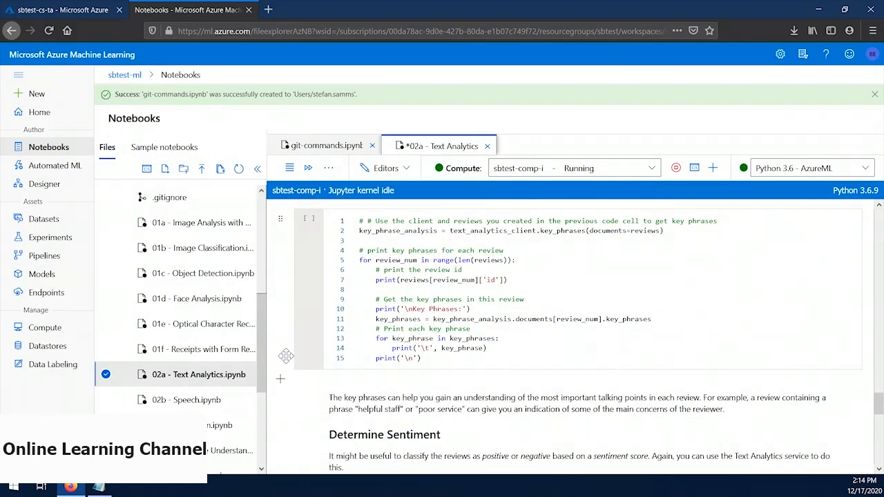
{"action": "double_click", "coordinate": [560, 230]}
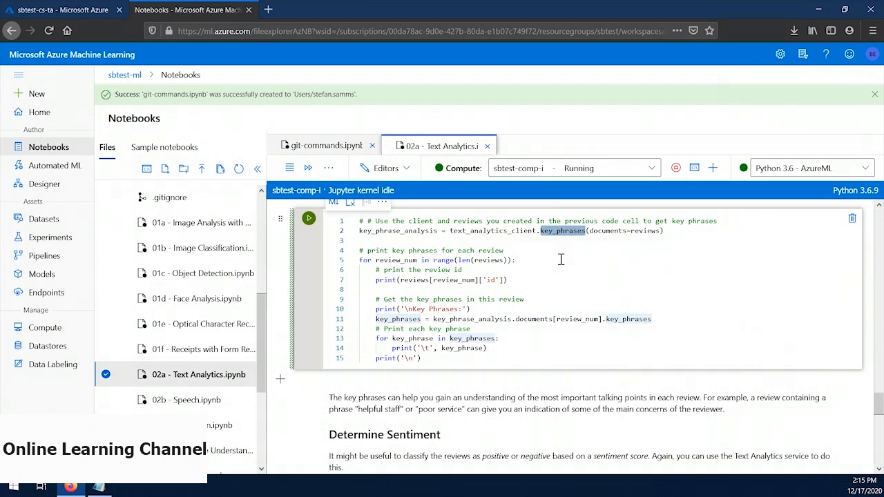
{"action": "key", "text": "shift+Return"}
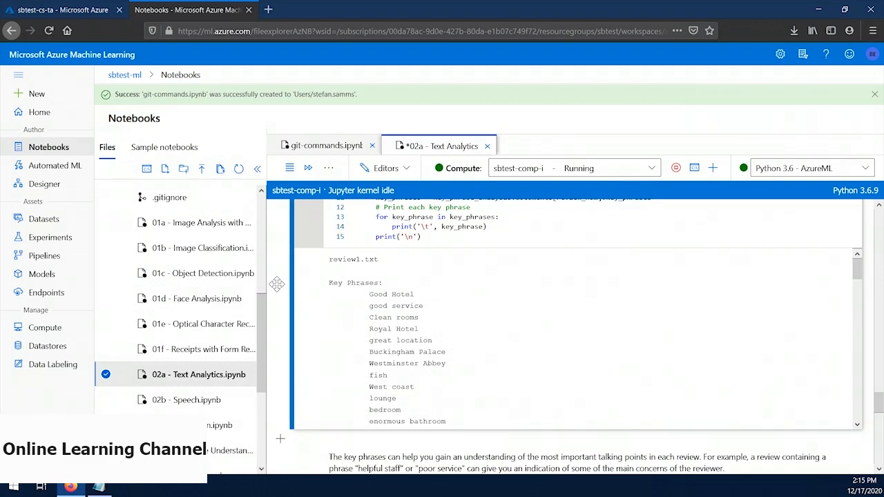
Step: Run the Determine Sentiment cell to classify each review as positive or negative by its sentiment score
{"action": "scroll", "coordinate": [277, 283], "scroll_direction": "down", "scroll_amount": 10}
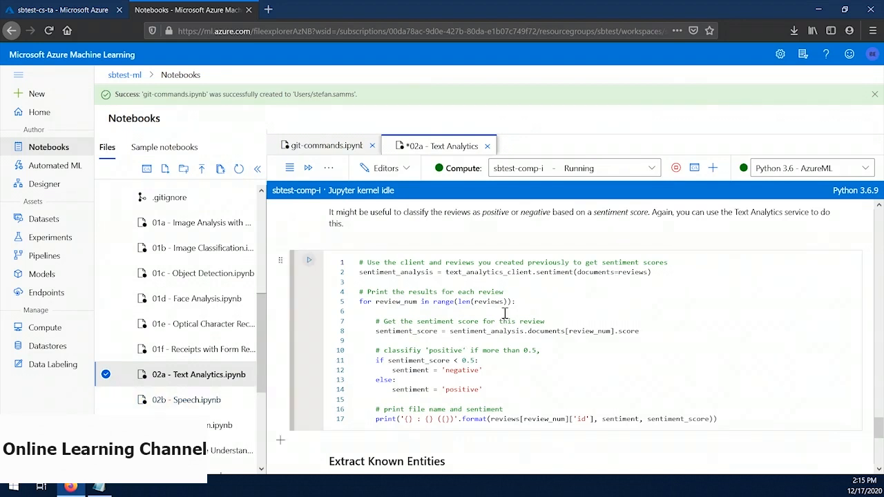
{"action": "double_click", "coordinate": [555, 272]}
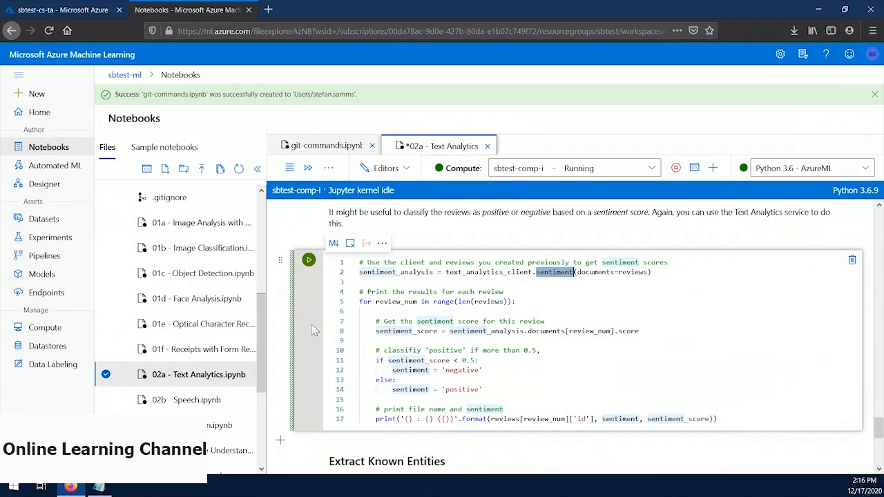
{"action": "key", "text": "ctrl+s"}
{"action": "left_click", "coordinate": [367, 321]}
{"action": "left_click", "coordinate": [308, 260]}
{"action": "scroll", "coordinate": [300, 366], "scroll_direction": "down", "scroll_amount": 1}
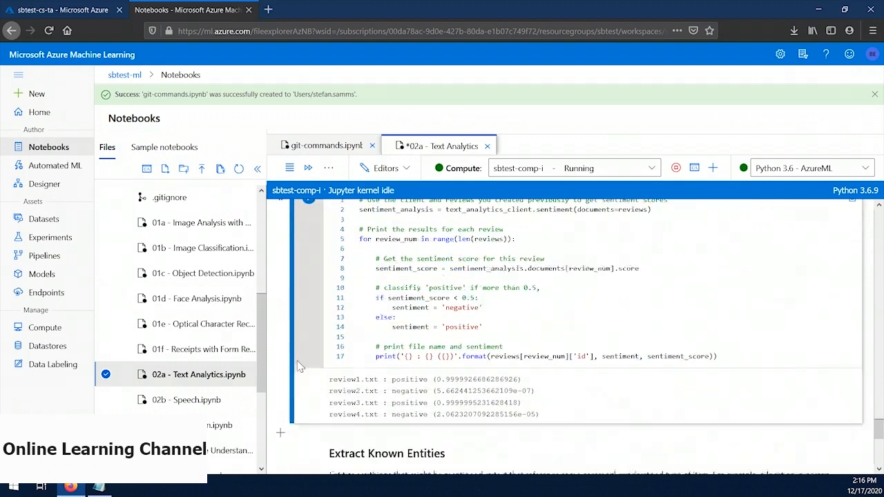
Step: Run the Extract Known Entities cell to list the DateTime and Location entities with Wikipedia links for each review
{"action": "scroll", "coordinate": [300, 366], "scroll_direction": "down", "scroll_amount": 1}
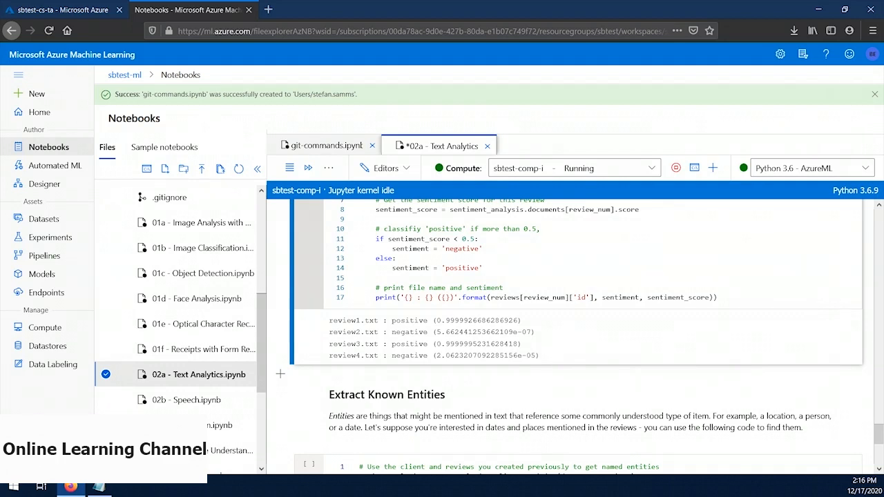
{"action": "scroll", "coordinate": [280, 335], "scroll_direction": "down", "scroll_amount": 5}
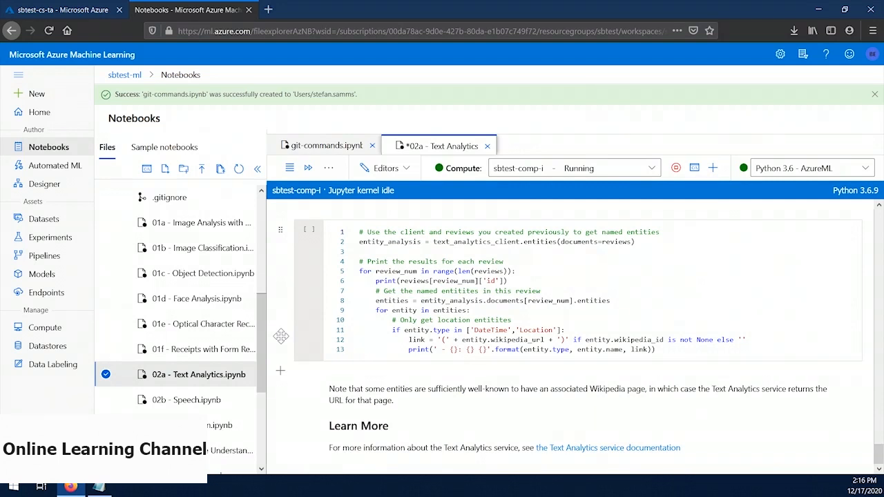
{"action": "double_click", "coordinate": [535, 242]}
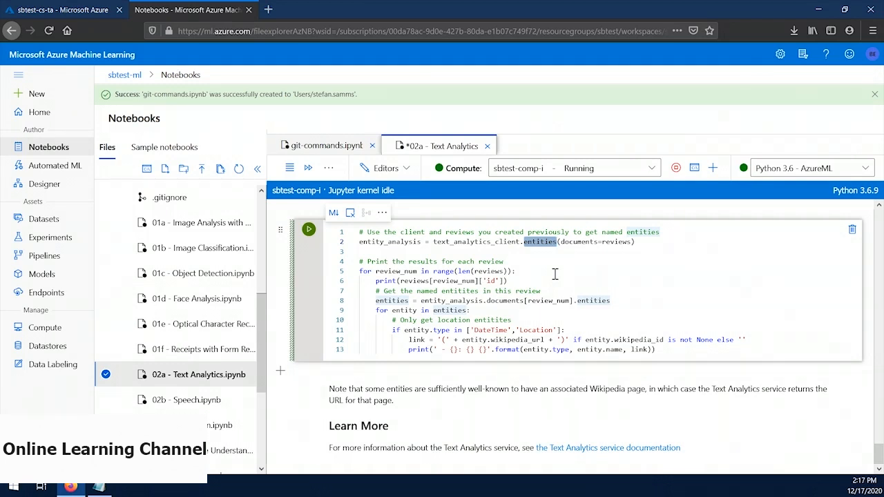
{"action": "left_click", "coordinate": [554, 274]}
{"action": "key", "text": "ctrl+Return"}
{"action": "scroll", "coordinate": [314, 297], "scroll_direction": "down", "scroll_amount": 1}
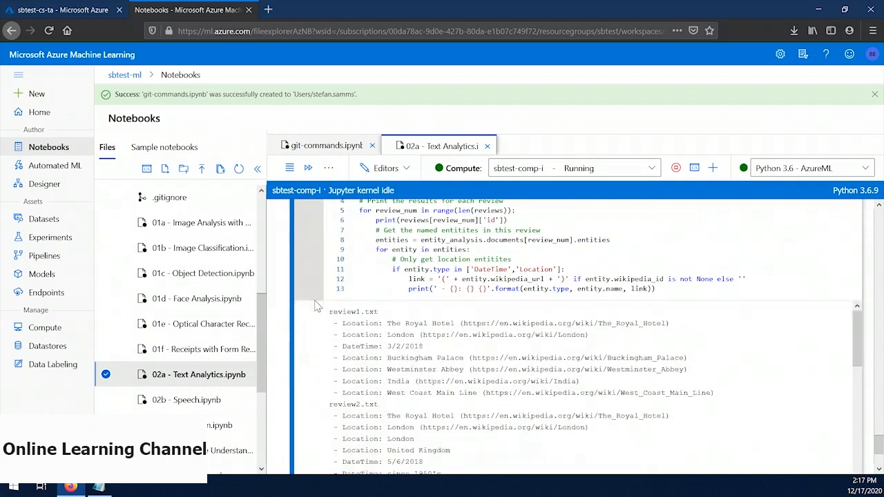
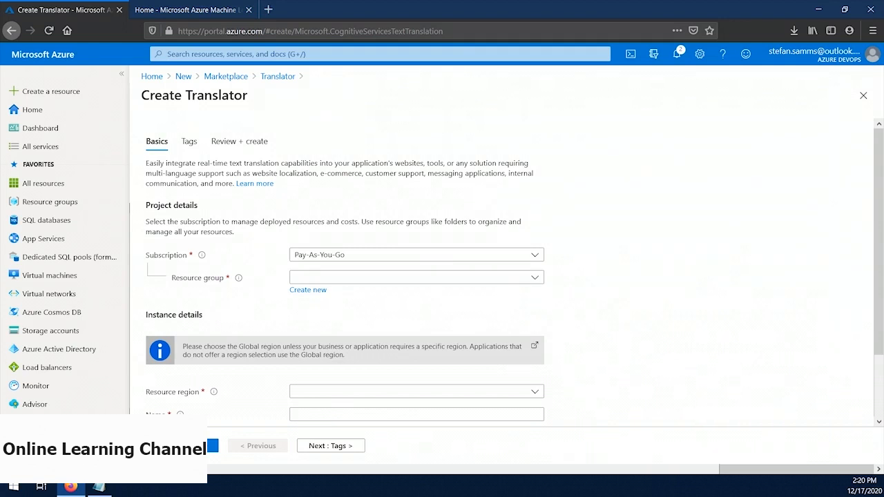
Step: Set the Translator's resource group to sbtest and its resource region to East US
{"action": "left_click", "coordinate": [347, 278]}
{"action": "left_click", "coordinate": [331, 258]}
{"action": "scroll", "coordinate": [649, 302], "scroll_direction": "down", "scroll_amount": 1}
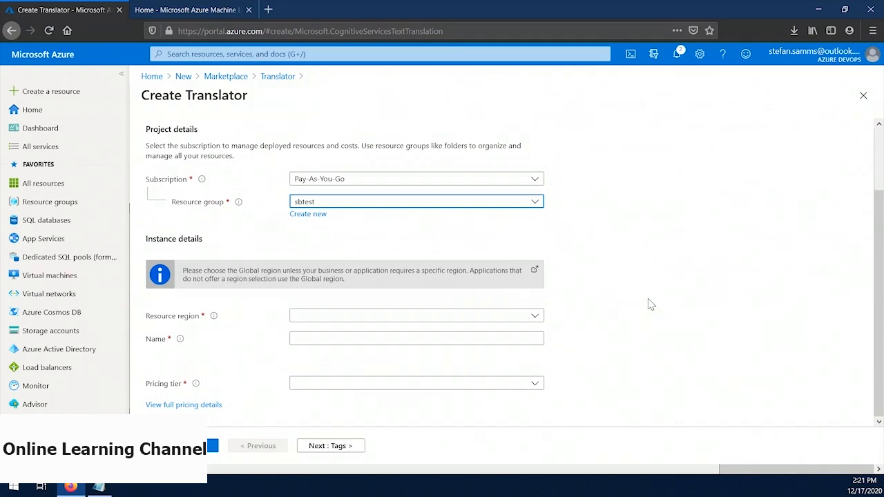
{"action": "left_click", "coordinate": [478, 317]}
{"action": "left_click", "coordinate": [325, 93]}
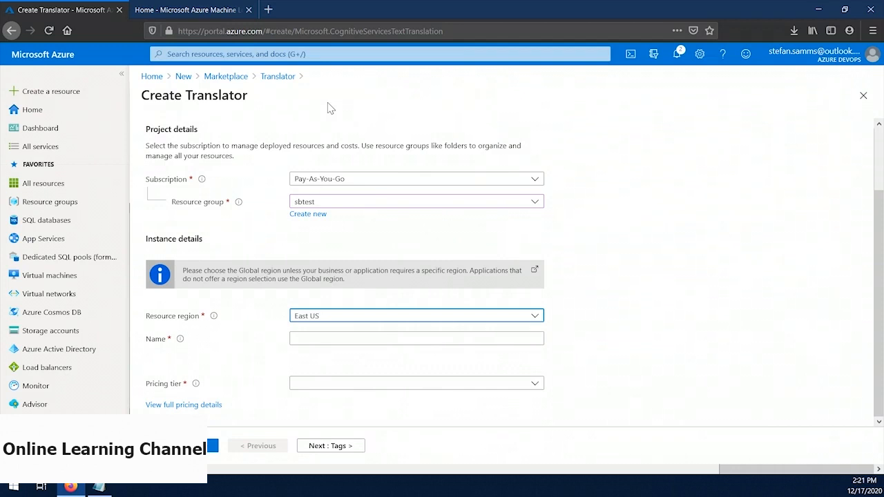
Step: Name the Translator resource sbtest-cs-tt, choose a pricing tier and deploy it
{"action": "left_click", "coordinate": [352, 338]}
{"action": "type", "text": "sbtest-cs-tt"}
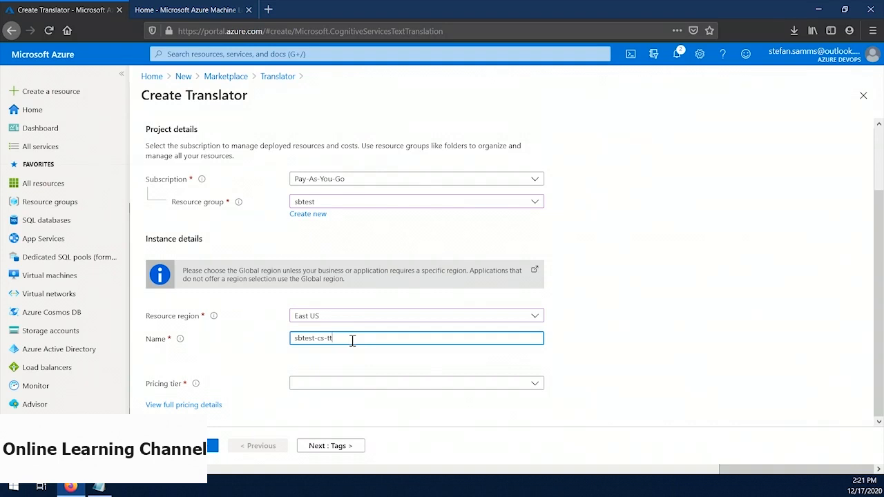
{"action": "left_click", "coordinate": [350, 388]}
{"action": "left_click", "coordinate": [325, 239]}
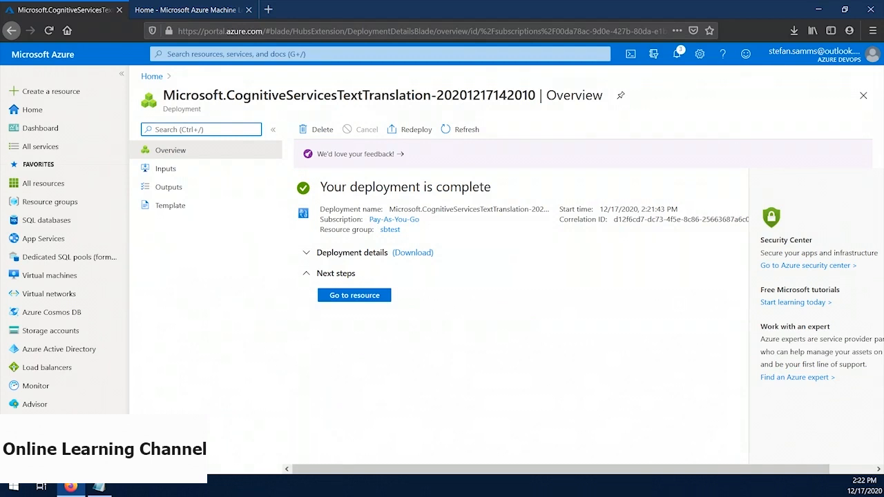
Step: Open the deployed Translator resource's keys and endpoint page, and copy Key 1 into the Notepad file
{"action": "left_click", "coordinate": [354, 294]}
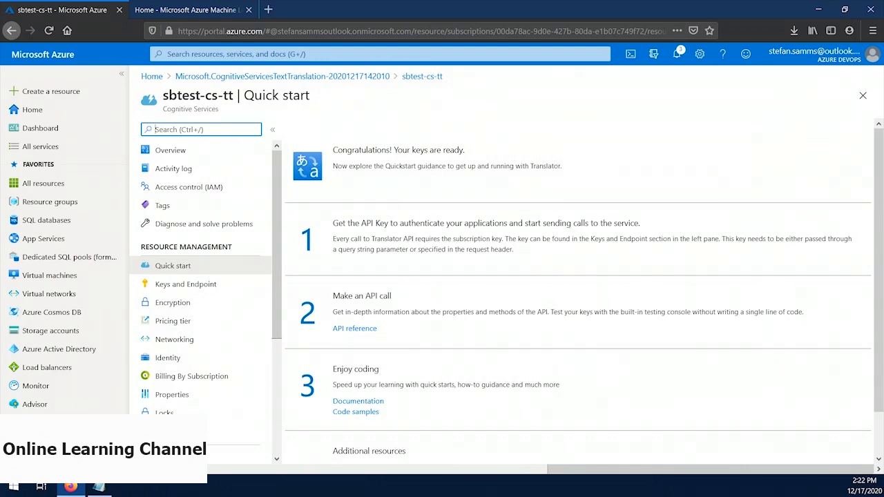
{"action": "left_click", "coordinate": [172, 284]}
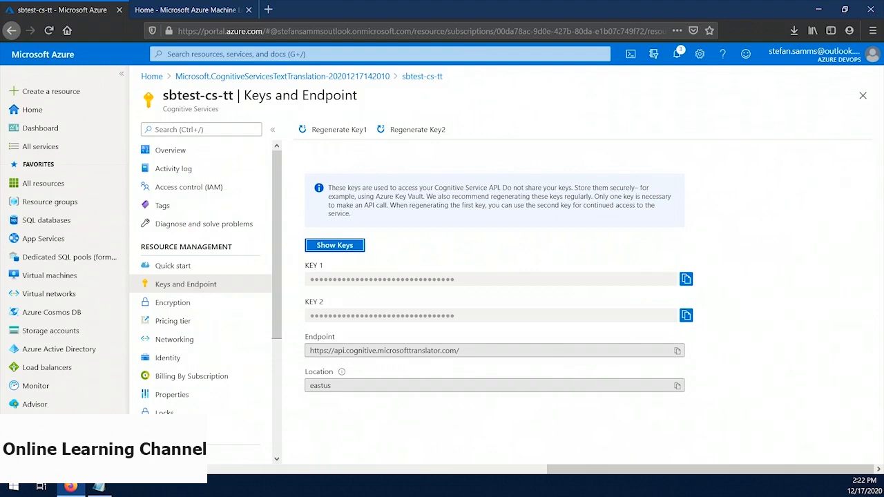
{"action": "left_click", "coordinate": [685, 279]}
{"action": "key", "text": "alt+Tab"}
{"action": "key", "text": "ctrl+v"}
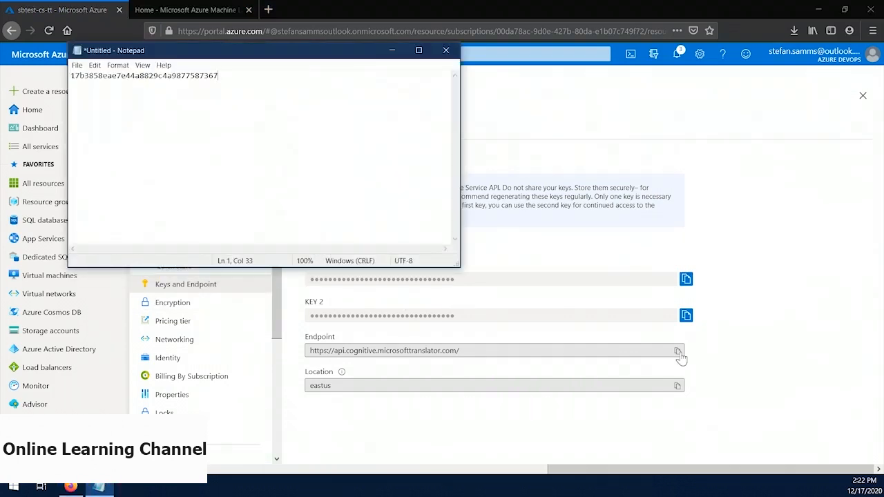
Step: Copy the Translator's endpoint and its location eastus onto separate lines below the key in Notepad
{"action": "key", "text": "alt+Tab"}
{"action": "left_click", "coordinate": [677, 352]}
{"action": "key", "text": "alt+Tab"}
{"action": "key", "text": "Return"}
{"action": "key", "text": "ctrl+v"}
{"action": "key", "text": "Return"}
{"action": "key", "text": "alt+Tab"}
{"action": "key", "text": "alt+Tab"}
{"action": "key", "text": "ctrl+v"}
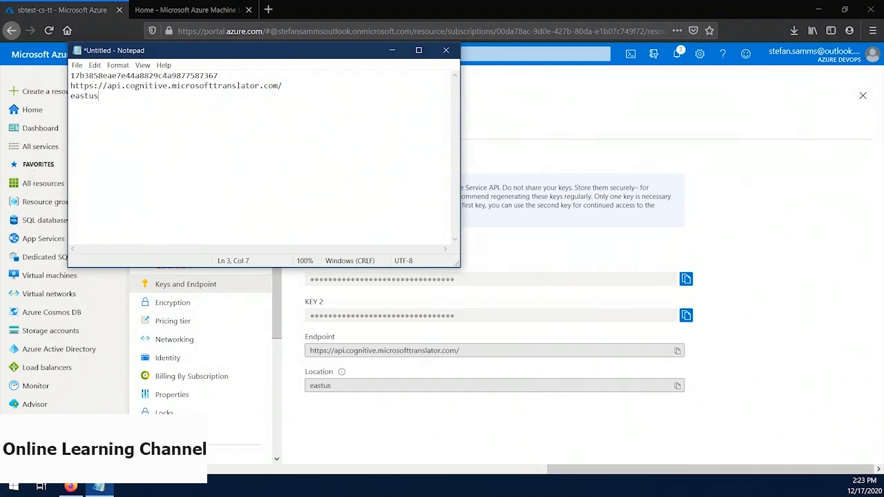
Step: Switch to Azure Machine Learning studio and open the notebook 02c - Translation.ipynb from the ai-fundamentals folder
{"action": "left_click", "coordinate": [168, 12]}
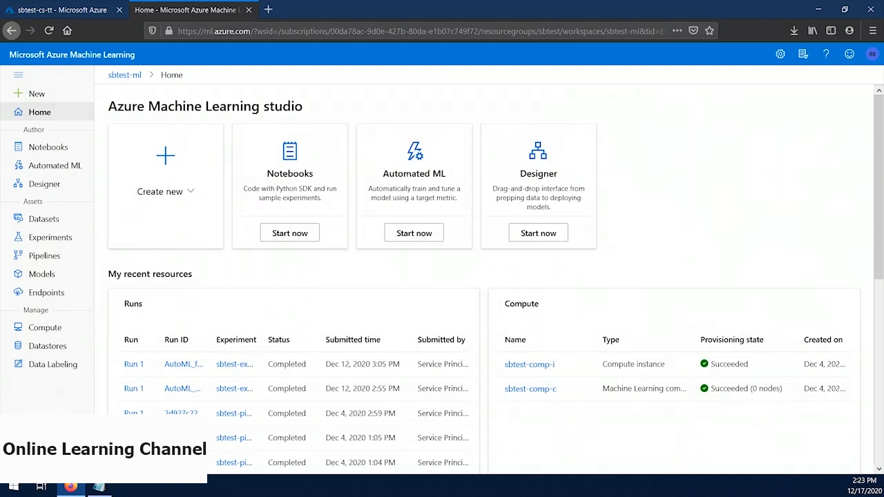
{"action": "left_click", "coordinate": [43, 147]}
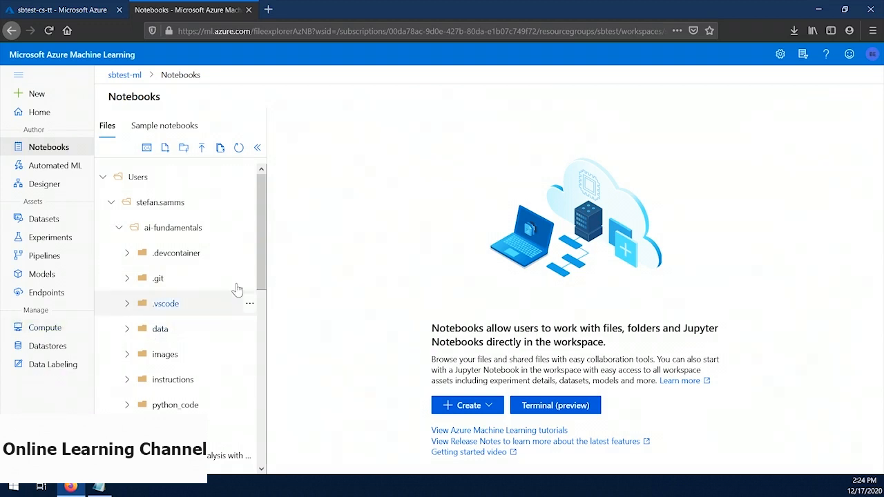
{"action": "scroll", "coordinate": [226, 274], "scroll_direction": "down", "scroll_amount": 5}
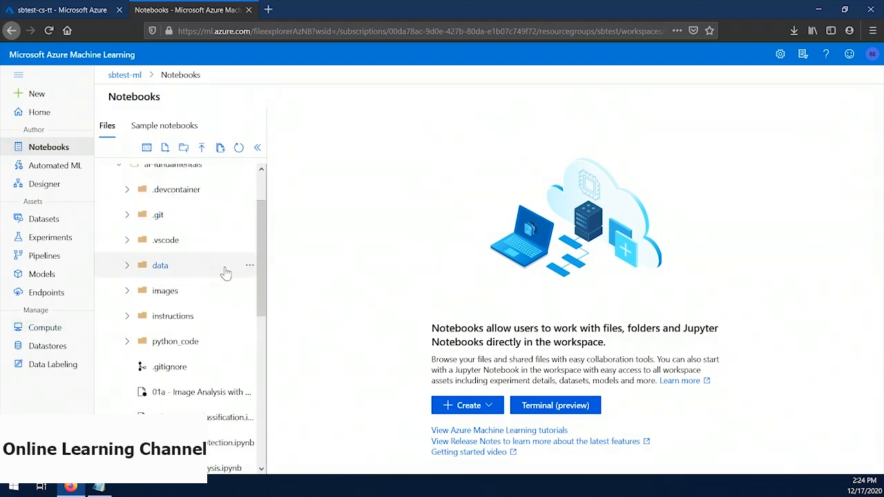
{"action": "scroll", "coordinate": [226, 273], "scroll_direction": "down", "scroll_amount": 2}
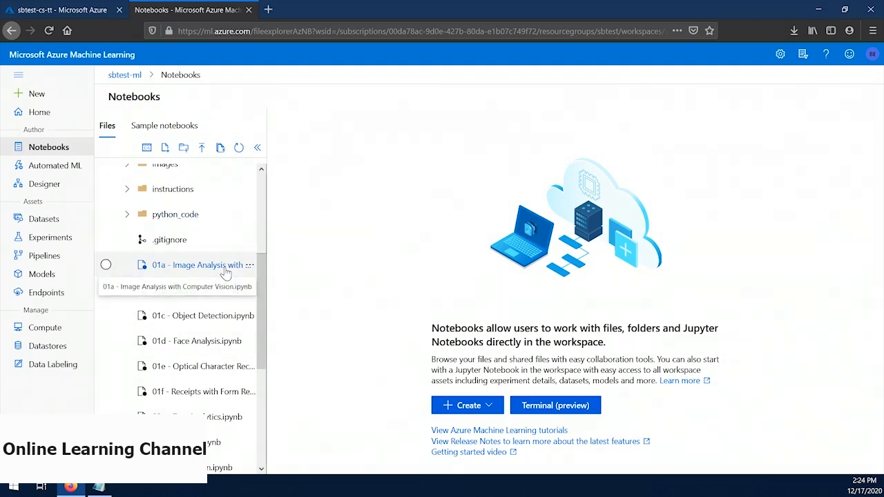
{"action": "scroll", "coordinate": [226, 273], "scroll_direction": "down", "scroll_amount": 2}
{"action": "left_click", "coordinate": [207, 404]}
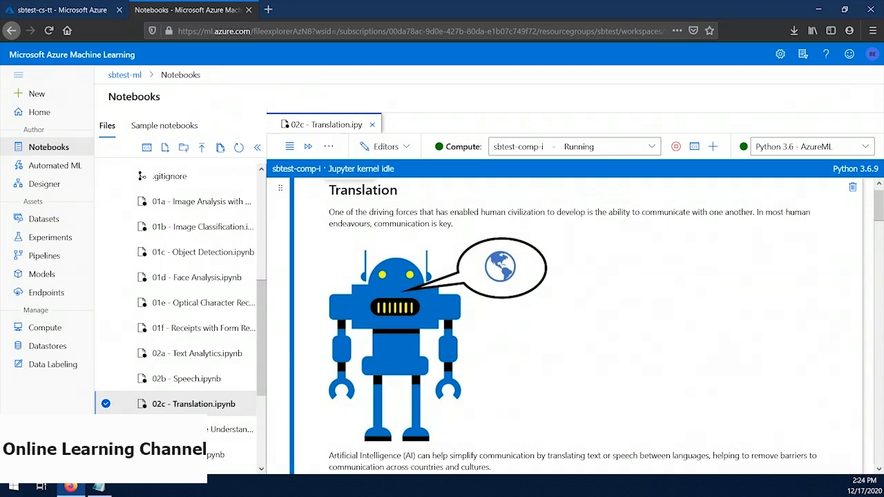
Step: Replace the YOUR_COG_KEY placeholder in the notebook with the Translator API key saved in Notepad
{"action": "scroll", "coordinate": [345, 280], "scroll_direction": "down", "scroll_amount": 10}
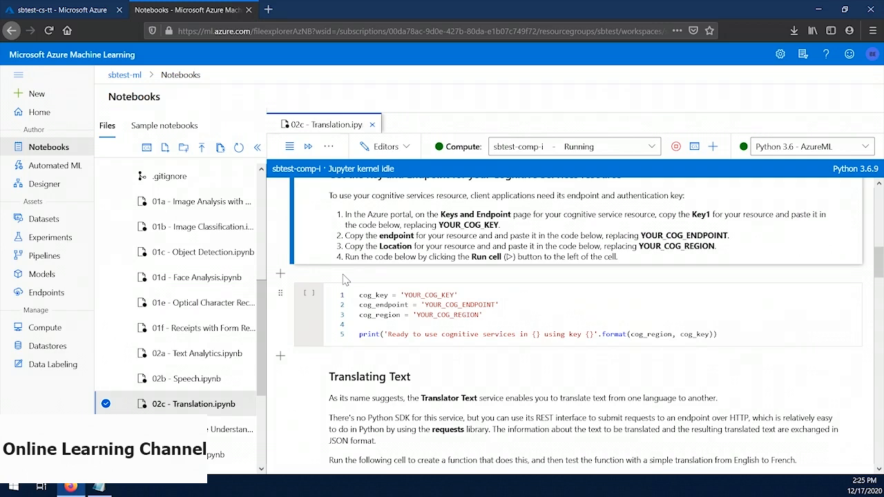
{"action": "left_click", "coordinate": [105, 486]}
{"action": "key", "text": "ctrl+Home"}
{"action": "key", "text": "shift+End"}
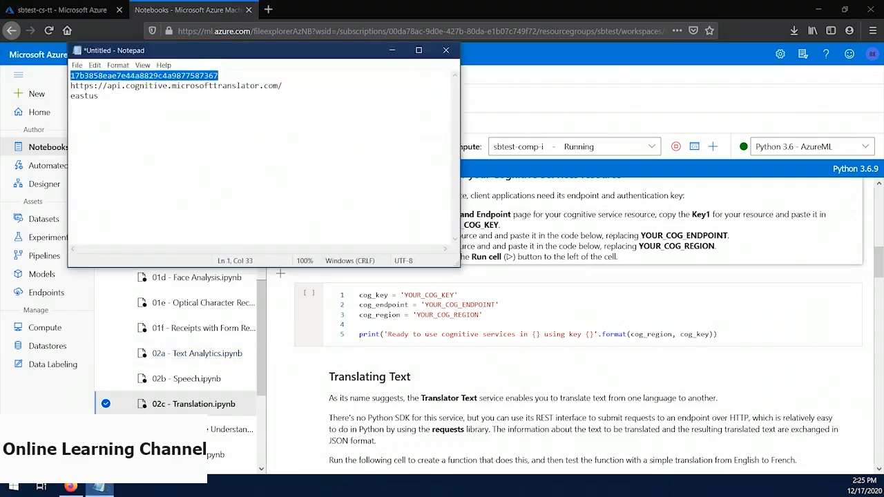
{"action": "key", "text": "ctrl+c"}
{"action": "double_click", "coordinate": [438, 295]}
{"action": "key", "text": "ctrl+v"}
{"action": "key", "text": "alt+Tab"}
{"action": "key", "text": "Down"}
{"action": "key", "text": "Home"}
{"action": "key", "text": "shift+End"}
{"action": "key", "text": "ctrl+c"}
{"action": "double_click", "coordinate": [444, 305]}
{"action": "key", "text": "ctrl+v"}
Step: Replace the YOUR_COG_REGION placeholder with eastus from Notepad and run the configuration cell
{"action": "key", "text": "alt+Tab"}
{"action": "key", "text": "Down"}
{"action": "key", "text": "Home"}
{"action": "key", "text": "shift+End"}
{"action": "key", "text": "ctrl+c"}
{"action": "double_click", "coordinate": [444, 315]}
{"action": "key", "text": "ctrl+v"}
{"action": "left_click", "coordinate": [308, 292]}
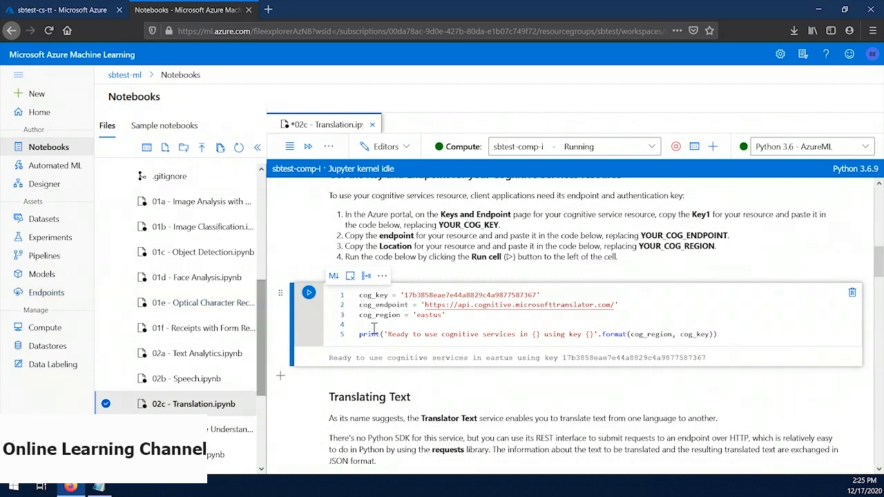
Step: Review the translate_text function and run its cell to translate "Hello" from English to French
{"action": "scroll", "coordinate": [304, 367], "scroll_direction": "down", "scroll_amount": 3}
{"action": "scroll", "coordinate": [303, 367], "scroll_direction": "down", "scroll_amount": 1}
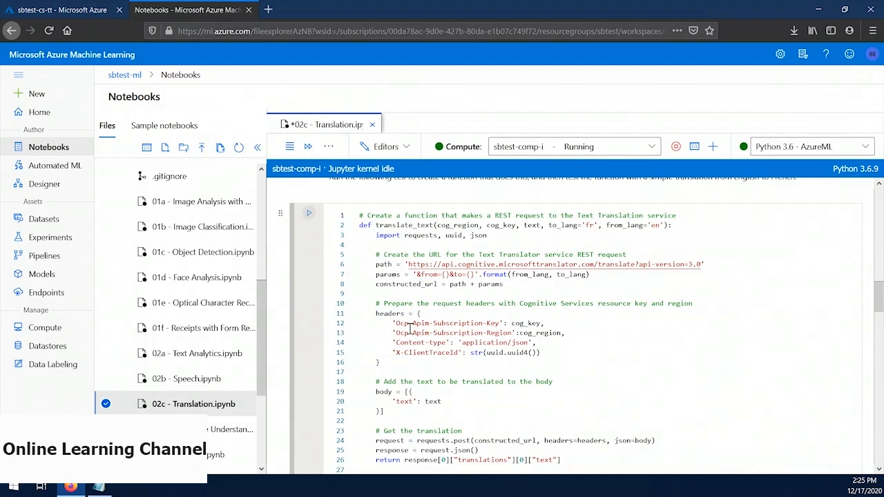
{"action": "double_click", "coordinate": [415, 225]}
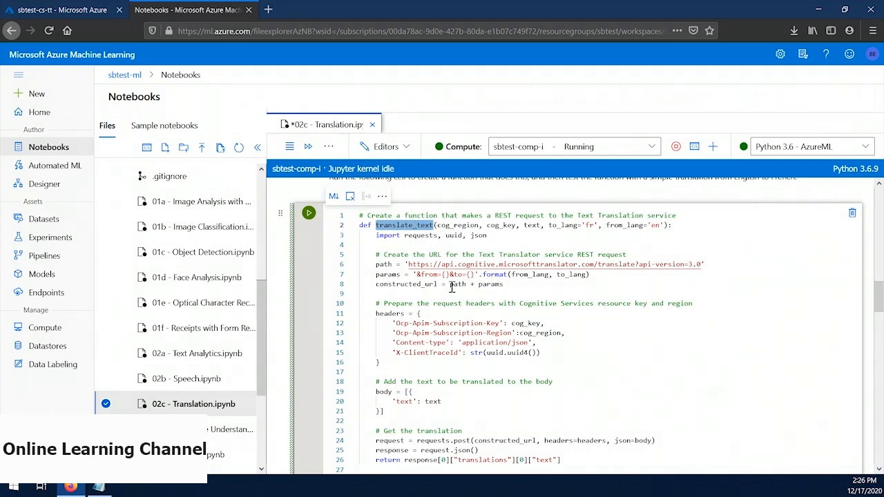
{"action": "scroll", "coordinate": [452, 289], "scroll_direction": "down", "scroll_amount": 2}
{"action": "scroll", "coordinate": [451, 289], "scroll_direction": "down", "scroll_amount": 2}
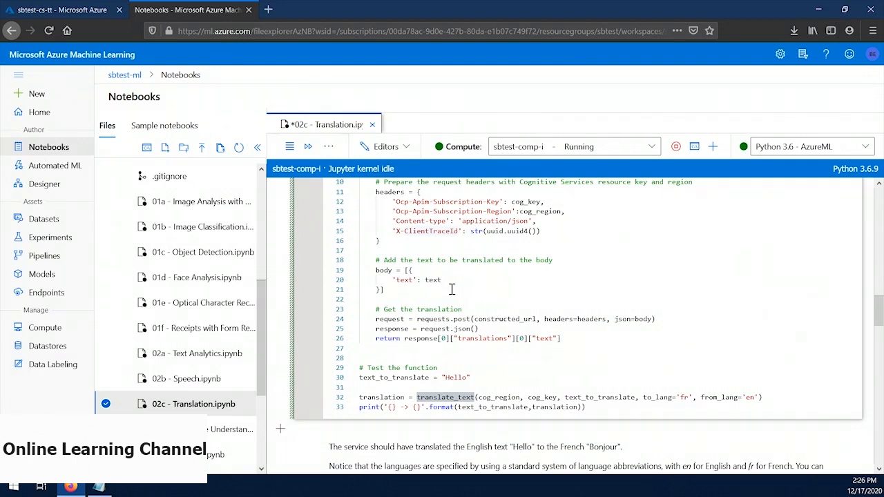
{"action": "scroll", "coordinate": [379, 286], "scroll_direction": "up", "scroll_amount": 2}
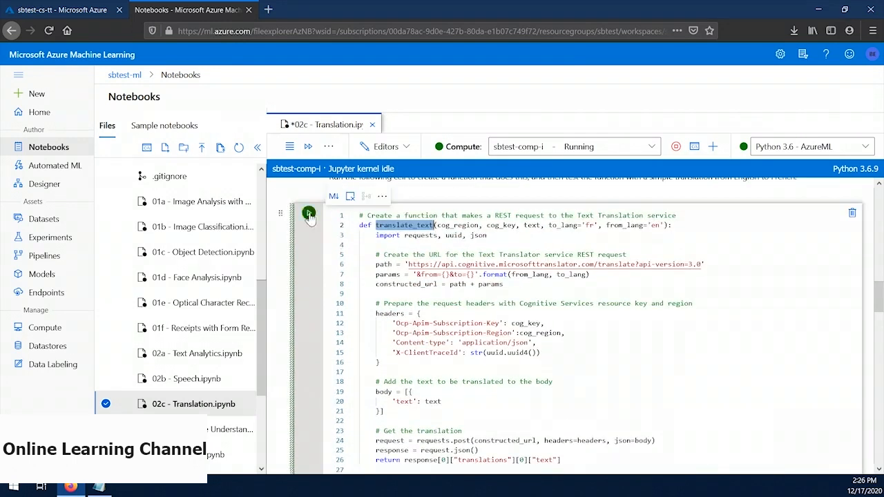
{"action": "scroll", "coordinate": [399, 330], "scroll_direction": "down", "scroll_amount": 3}
{"action": "scroll", "coordinate": [400, 330], "scroll_direction": "down", "scroll_amount": 1}
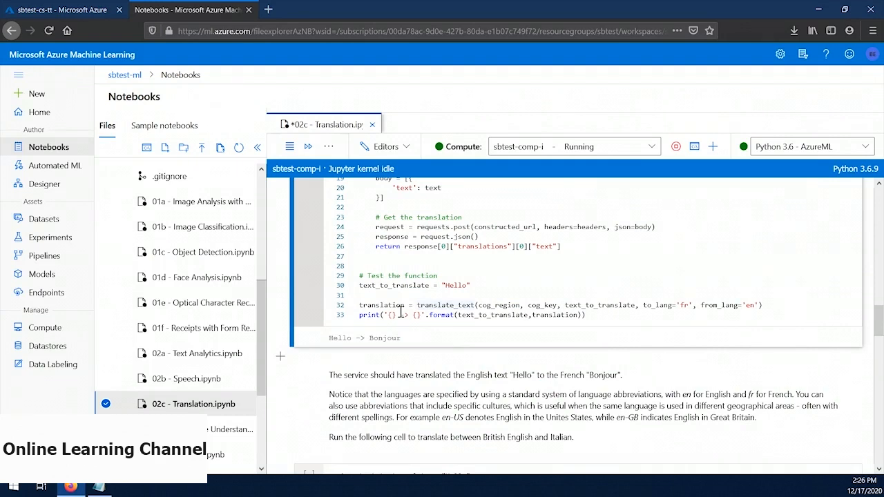
Step: Extend text_to_translate to "Hello, my name is" followed by a first name, and rerun the French translation cell
{"action": "left_click", "coordinate": [467, 285]}
{"action": "type", "text": ", my name is Sean"}
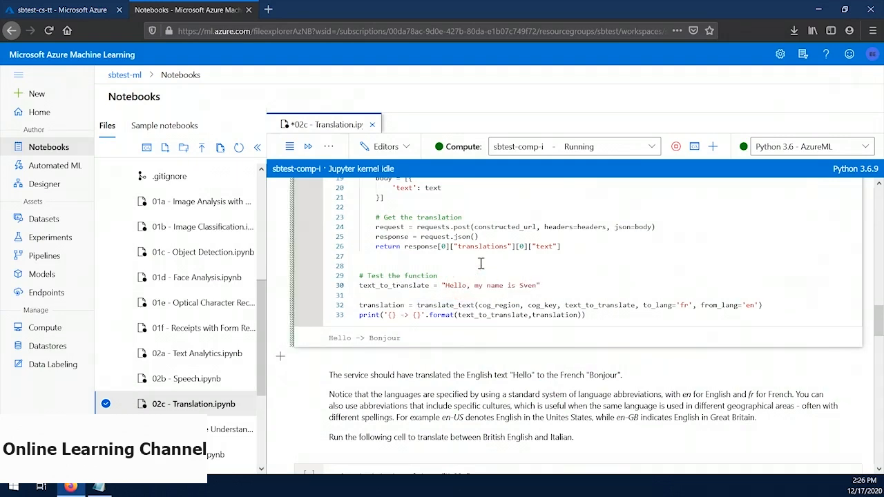
{"action": "scroll", "coordinate": [490, 253], "scroll_direction": "up", "scroll_amount": 4}
{"action": "left_click", "coordinate": [307, 243]}
{"action": "scroll", "coordinate": [428, 325], "scroll_direction": "down", "scroll_amount": 4}
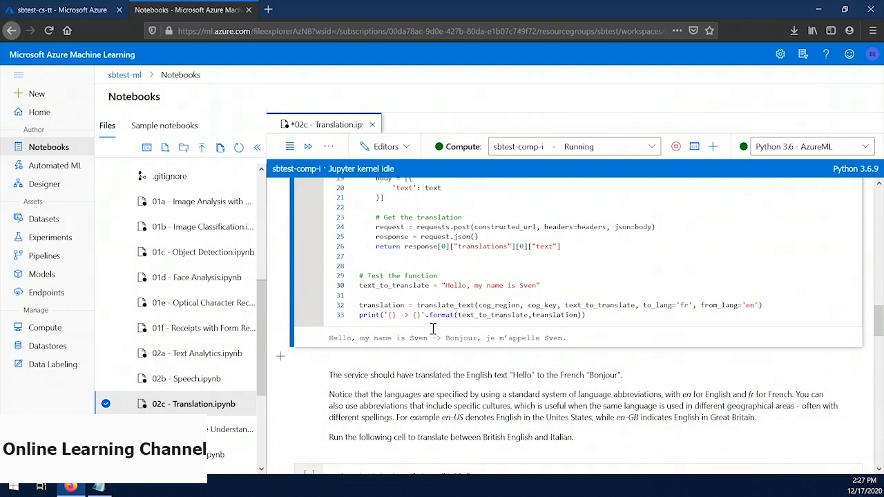
Step: Run the cells that translate "Hello" from British English to Italian (it-IT) and from US English to Chinese (zh-CN)
{"action": "scroll", "coordinate": [434, 328], "scroll_direction": "down", "scroll_amount": 5}
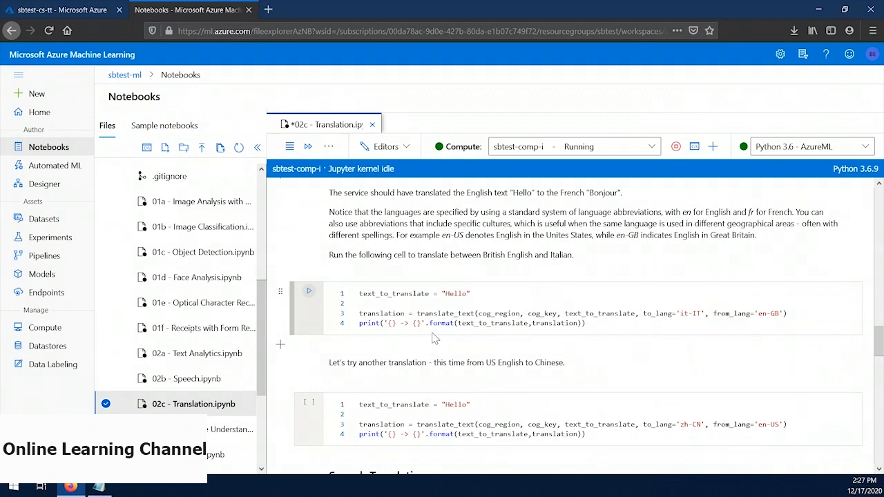
{"action": "left_click", "coordinate": [308, 291]}
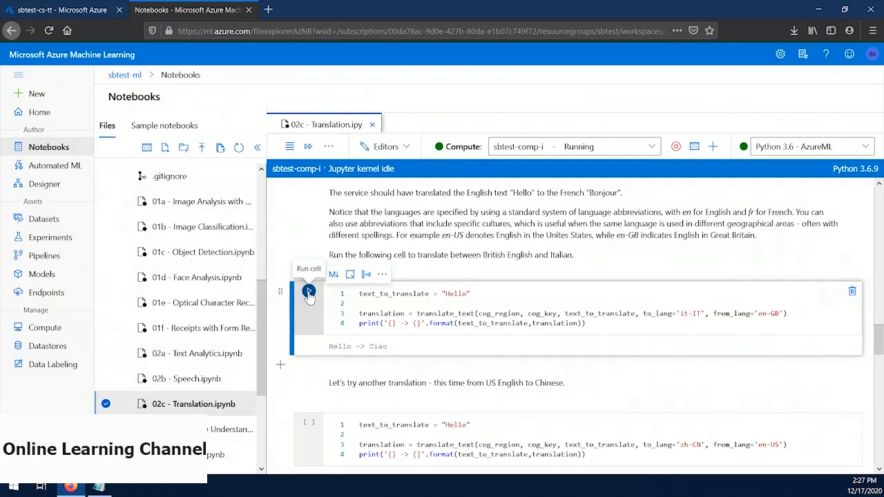
{"action": "scroll", "coordinate": [309, 292], "scroll_direction": "down", "scroll_amount": 2}
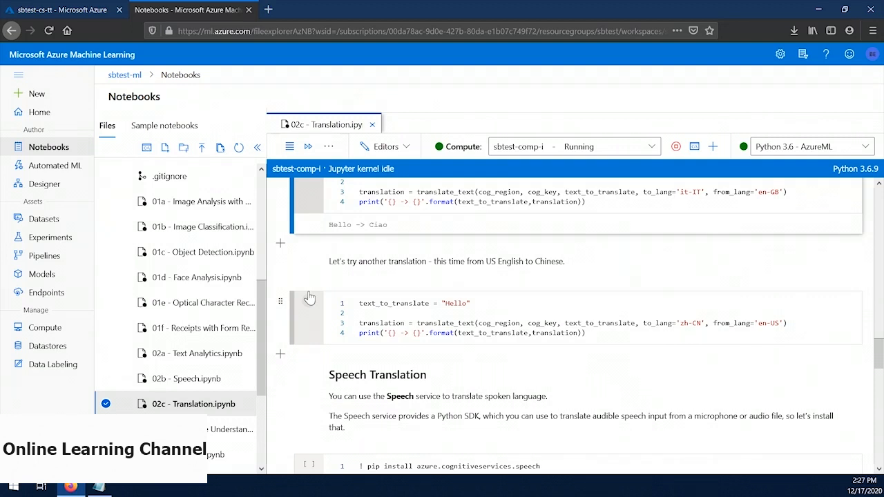
{"action": "left_click", "coordinate": [309, 301]}
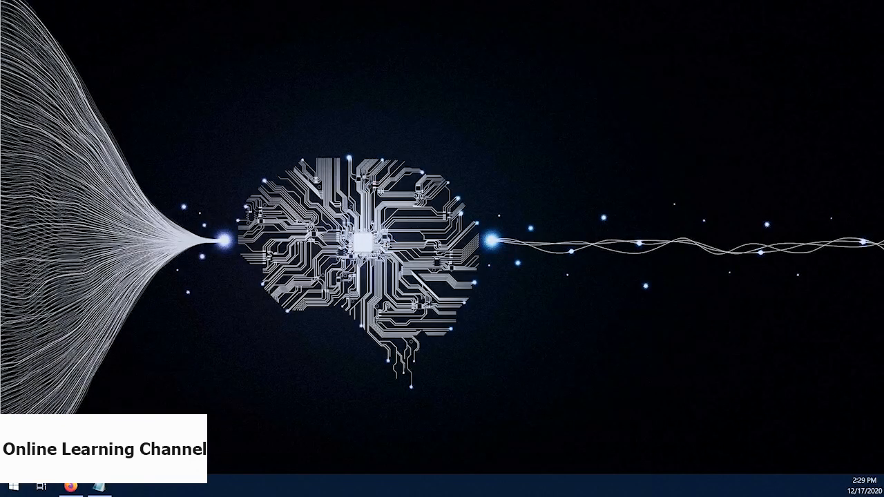
Step: In the Azure portal, search the Marketplace for "speech" and start creating Microsoft's Speech resource
{"action": "left_click", "coordinate": [71, 487]}
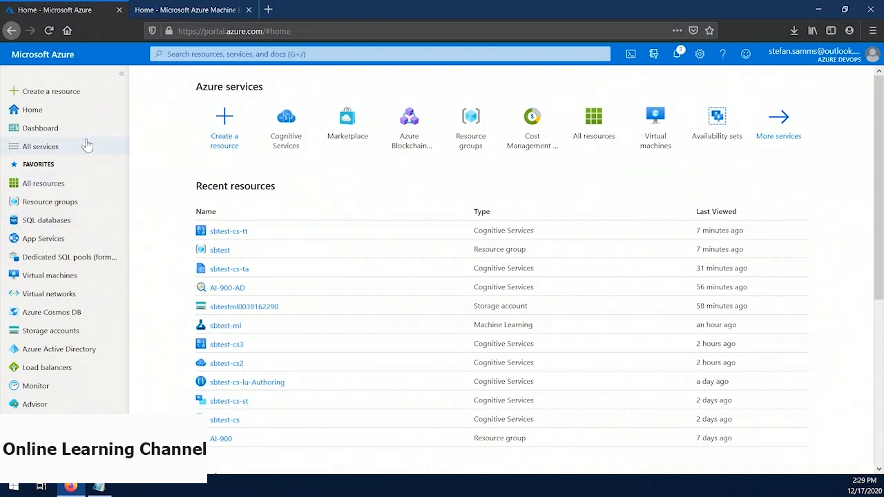
{"action": "left_click", "coordinate": [56, 97]}
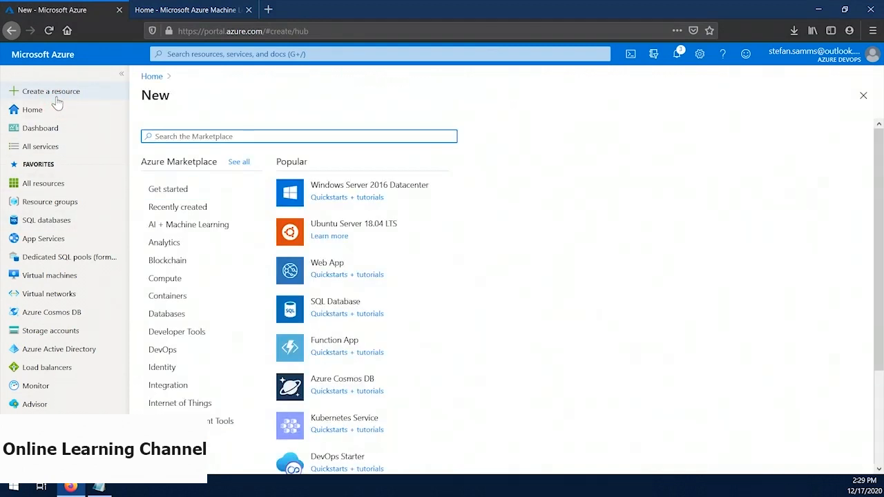
{"action": "type", "text": "speech"}
{"action": "key", "text": "Return"}
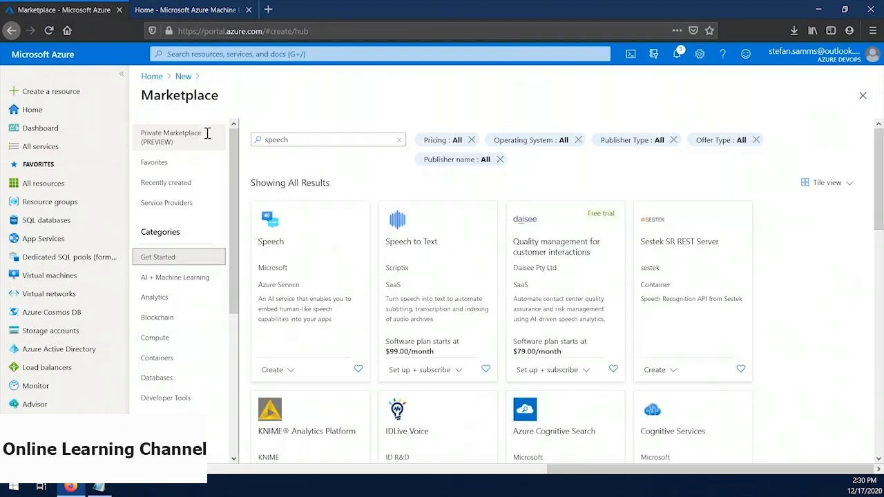
{"action": "left_click", "coordinate": [333, 256]}
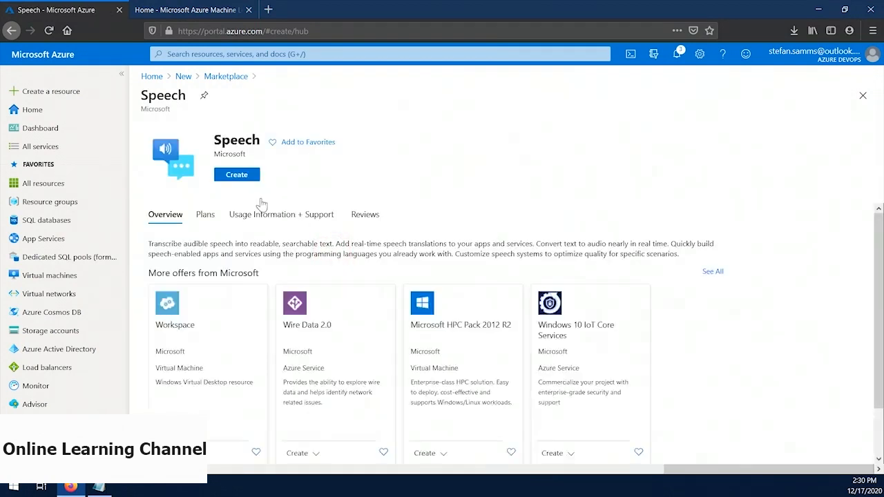
{"action": "left_click", "coordinate": [236, 175]}
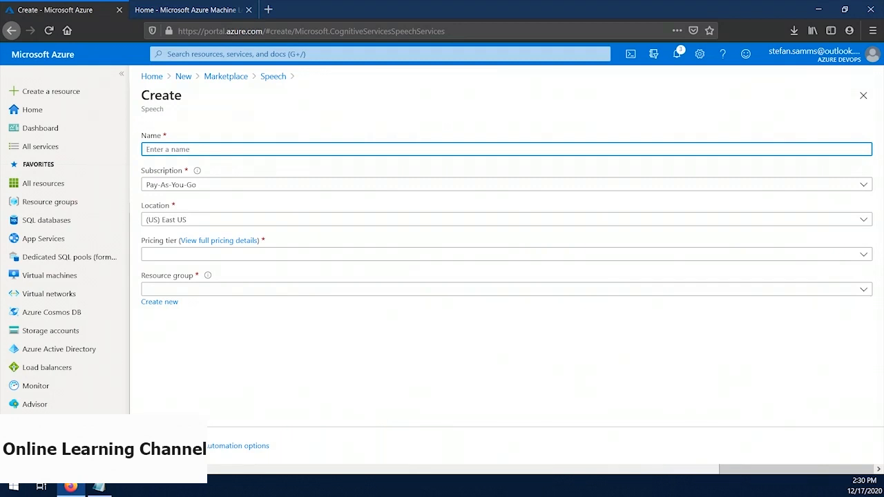
Step: Create the Speech resource as sbtest-cs-s with the Free F0 tier in resource group sbtest, and open the deployed resource
{"action": "type", "text": "sbtest-cs-s"}
{"action": "left_click", "coordinate": [192, 256]}
{"action": "left_click", "coordinate": [558, 270]}
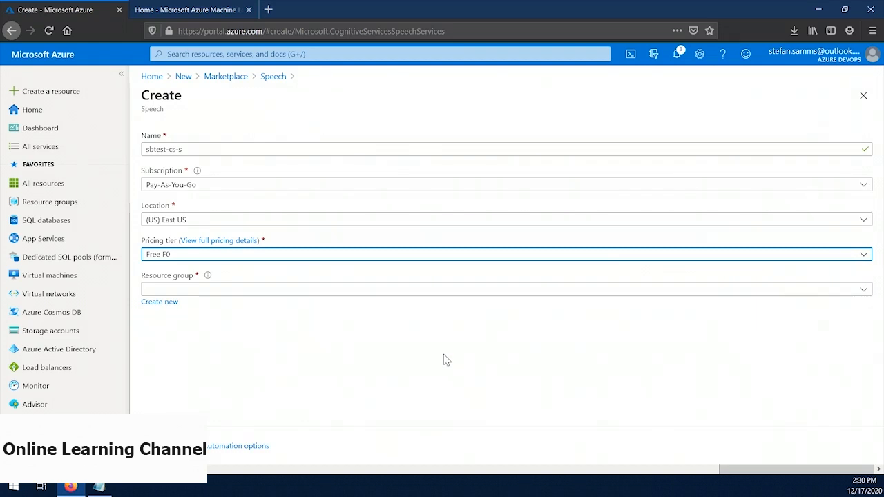
{"action": "left_click", "coordinate": [317, 290]}
{"action": "type", "text": "s"}
{"action": "type", "text": "b"}
{"action": "left_click", "coordinate": [544, 252]}
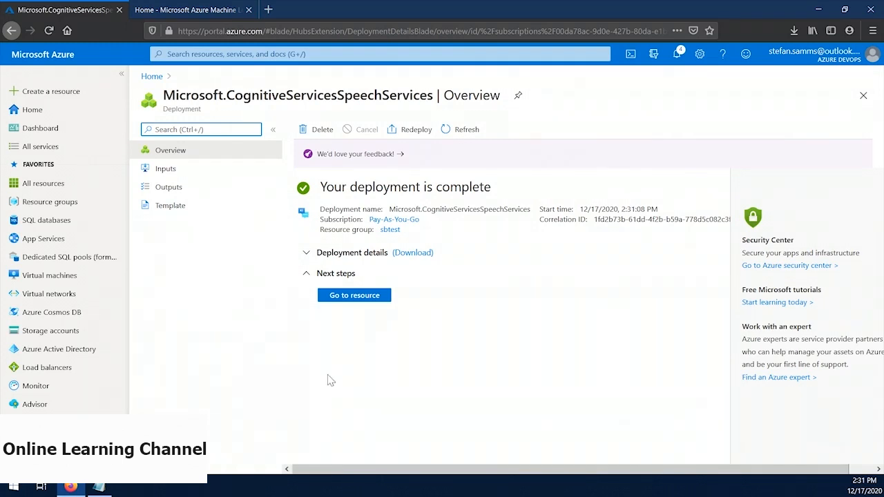
{"action": "left_click", "coordinate": [352, 296]}
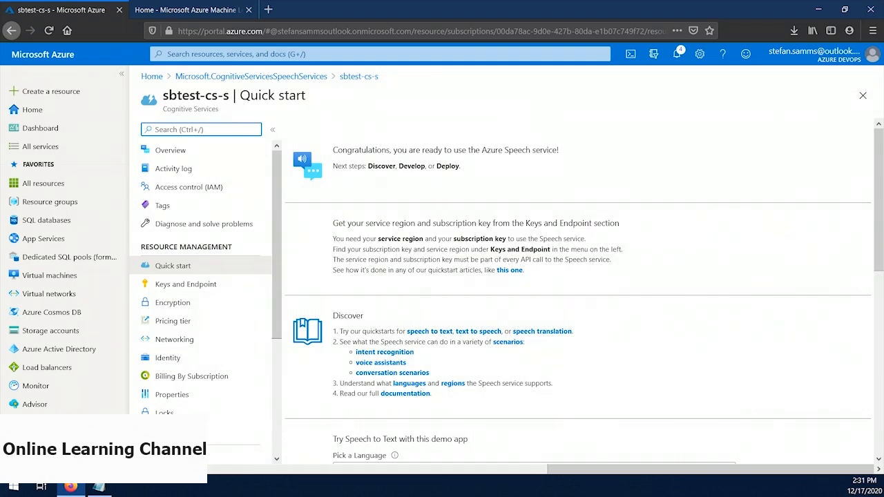
Step: Open the Speech resource's Keys and Endpoint page and copy Key 1 into the Notepad note
{"action": "left_click", "coordinate": [174, 284]}
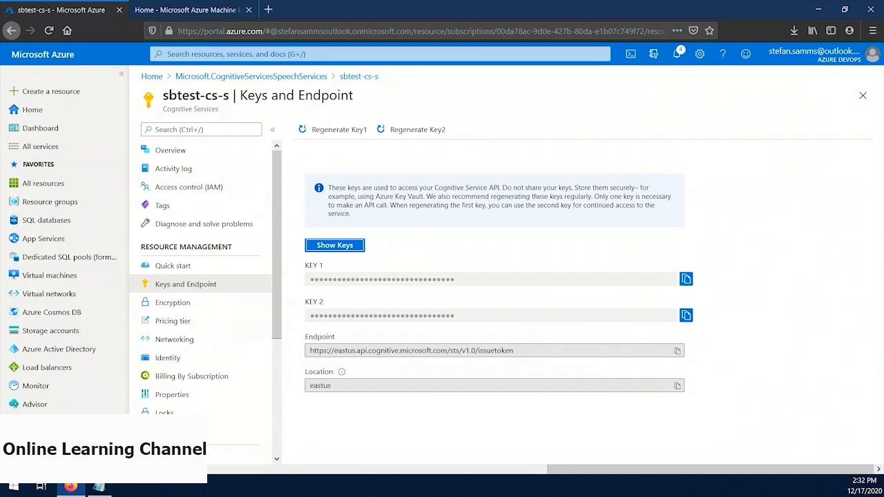
{"action": "left_click", "coordinate": [686, 278]}
{"action": "key", "text": "alt+Tab"}
{"action": "key", "text": "ctrl+v"}
Step: Copy the Speech resource's endpoint and location onto separate lines below the key in Notepad
{"action": "left_click", "coordinate": [676, 350]}
{"action": "key", "text": "alt+Tab"}
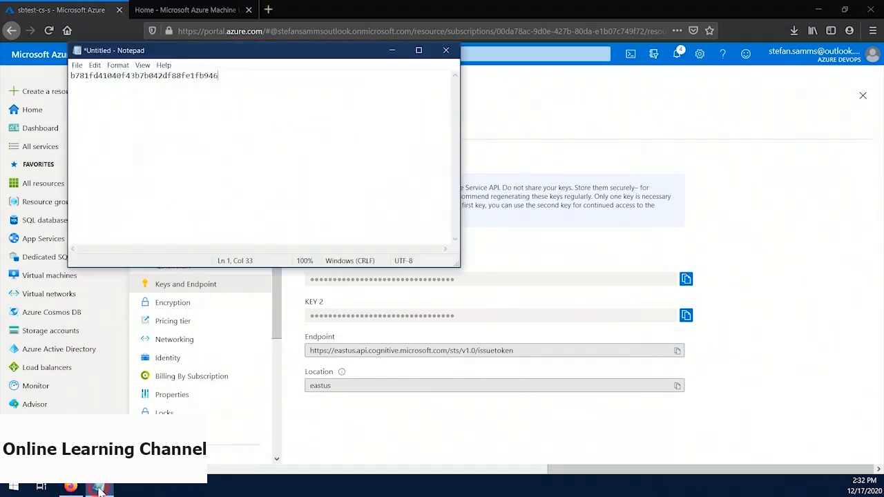
{"action": "key", "text": "Return"}
{"action": "key", "text": "ctrl+v"}
{"action": "left_click", "coordinate": [673, 386]}
{"action": "key", "text": "alt+Tab"}
{"action": "key", "text": "Return"}
{"action": "key", "text": "ctrl+v"}
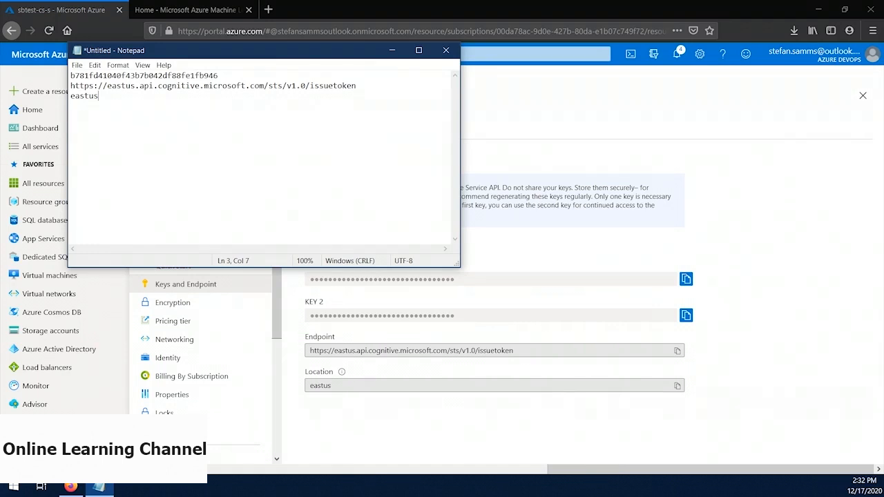
Step: Switch to Azure Machine Learning studio and open the notebook 02c - Translation.ipynb from the ai-fundamentals folder
{"action": "left_click", "coordinate": [176, 11]}
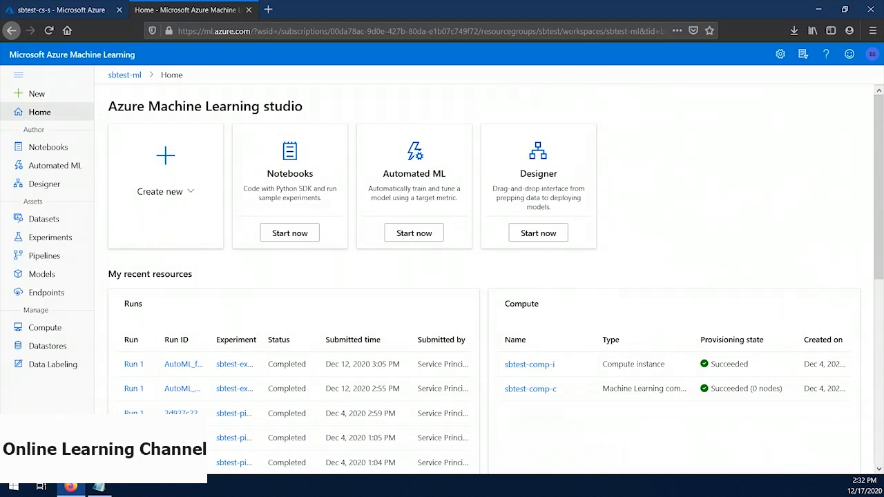
{"action": "left_click", "coordinate": [47, 147]}
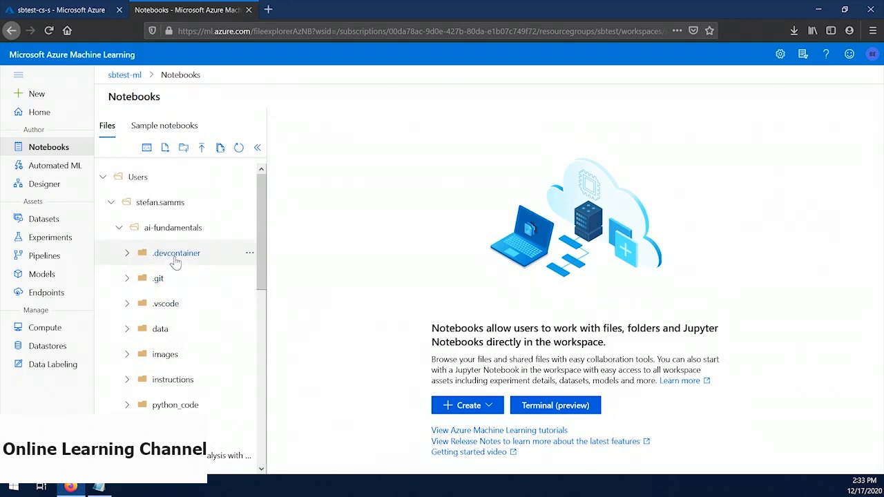
{"action": "scroll", "coordinate": [174, 259], "scroll_direction": "down", "scroll_amount": 2}
{"action": "scroll", "coordinate": [175, 260], "scroll_direction": "down", "scroll_amount": 2}
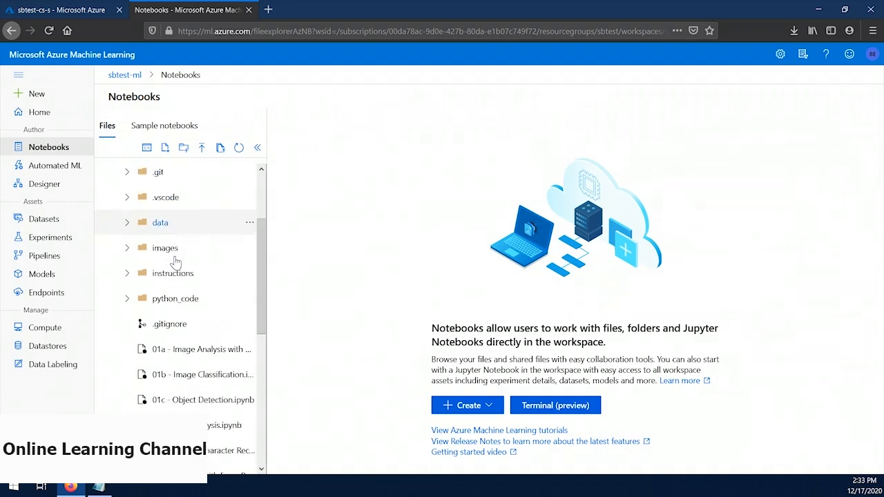
{"action": "scroll", "coordinate": [174, 260], "scroll_direction": "down", "scroll_amount": 4}
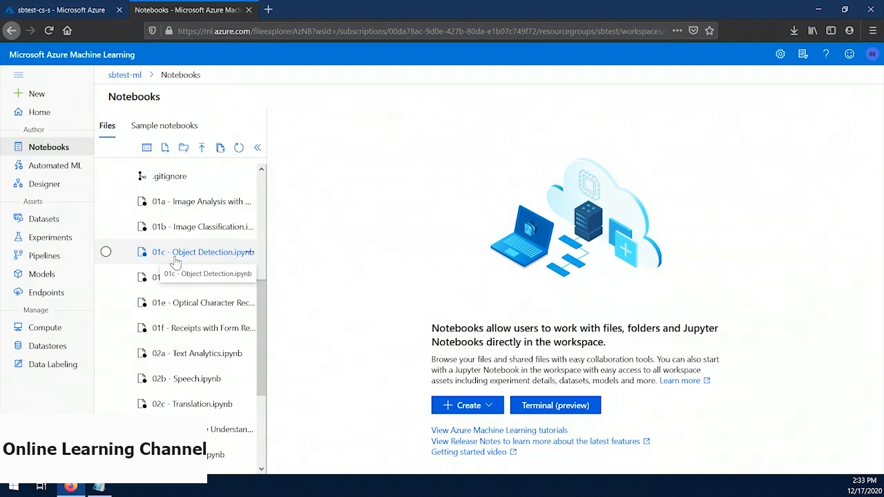
{"action": "left_click", "coordinate": [186, 404]}
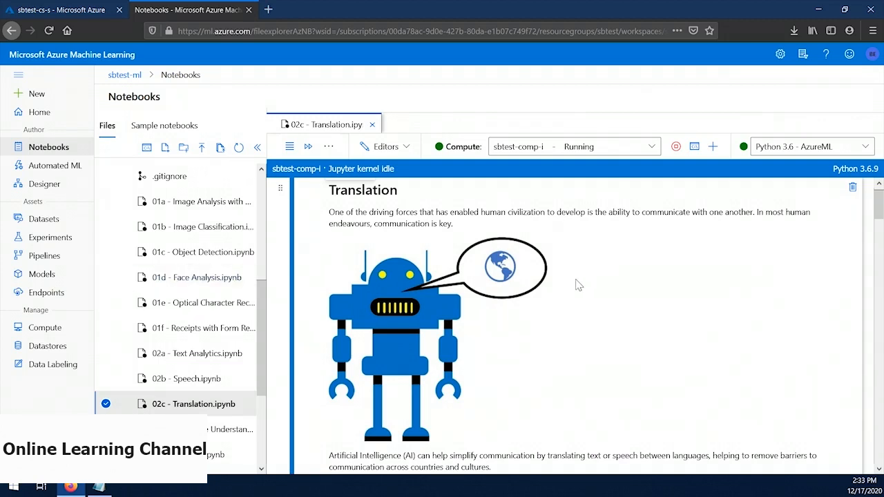
Step: Run the Speech Translation cell that installs the azure.cognitiveservices.speech package with pip
{"action": "scroll", "coordinate": [435, 272], "scroll_direction": "down", "scroll_amount": 10}
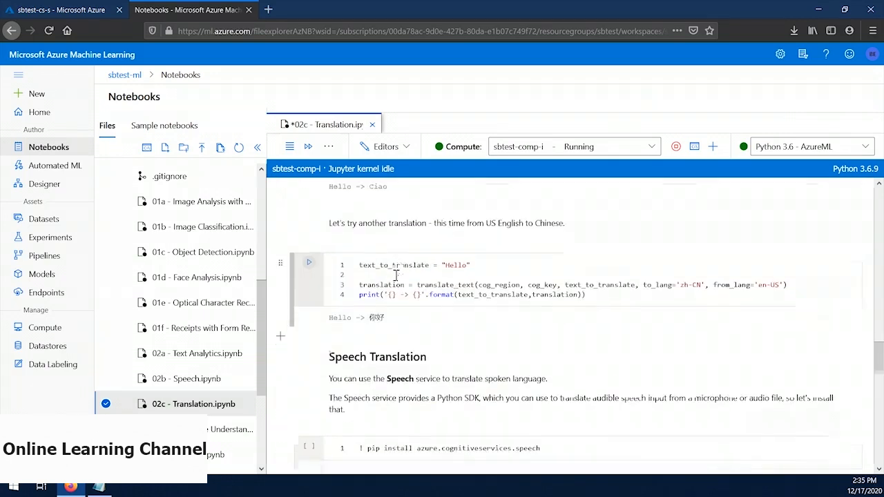
{"action": "scroll", "coordinate": [397, 258], "scroll_direction": "down", "scroll_amount": 3}
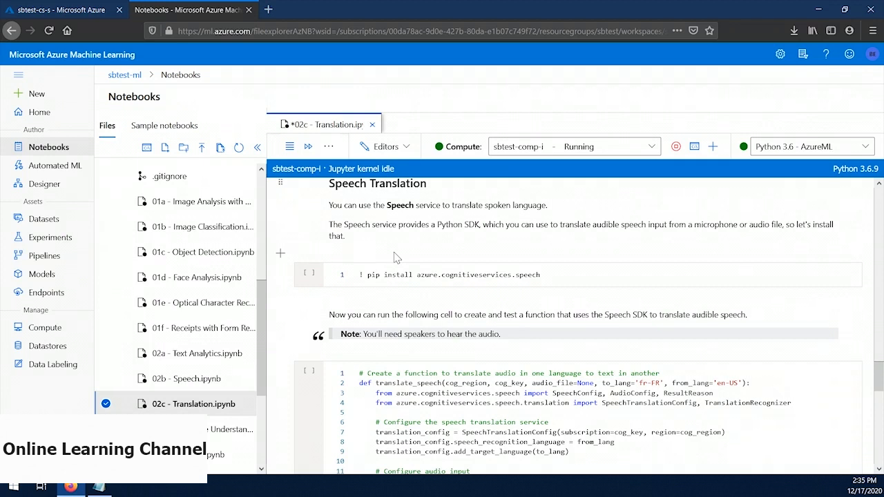
{"action": "left_click", "coordinate": [308, 272]}
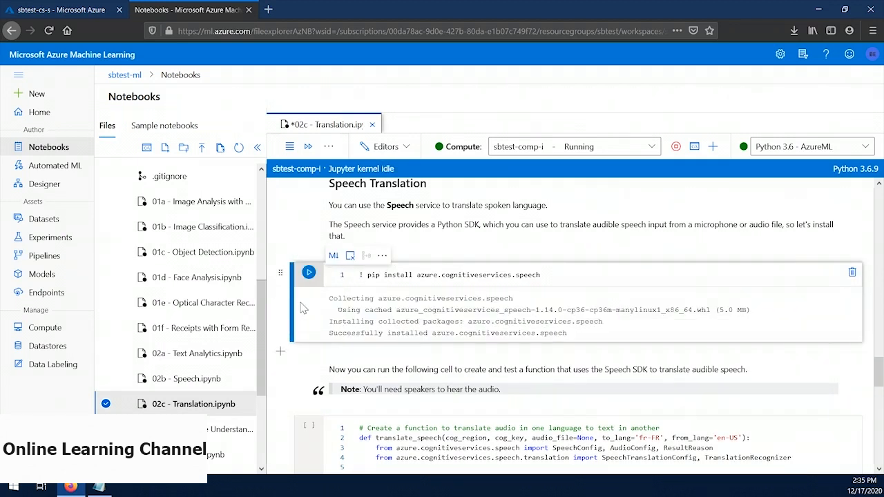
Step: Review the translate_speech function and run its cell to translate english.wav from US English to Spanish
{"action": "scroll", "coordinate": [302, 308], "scroll_direction": "down", "scroll_amount": 5}
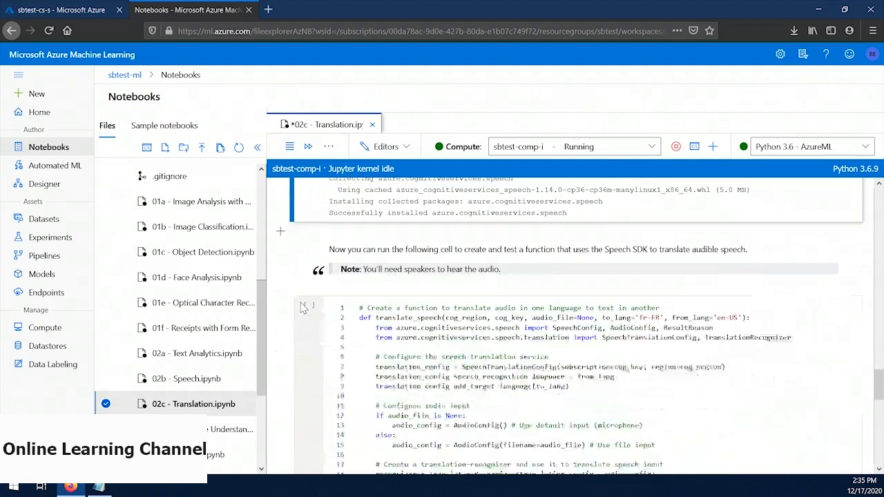
{"action": "scroll", "coordinate": [301, 308], "scroll_direction": "down", "scroll_amount": 1}
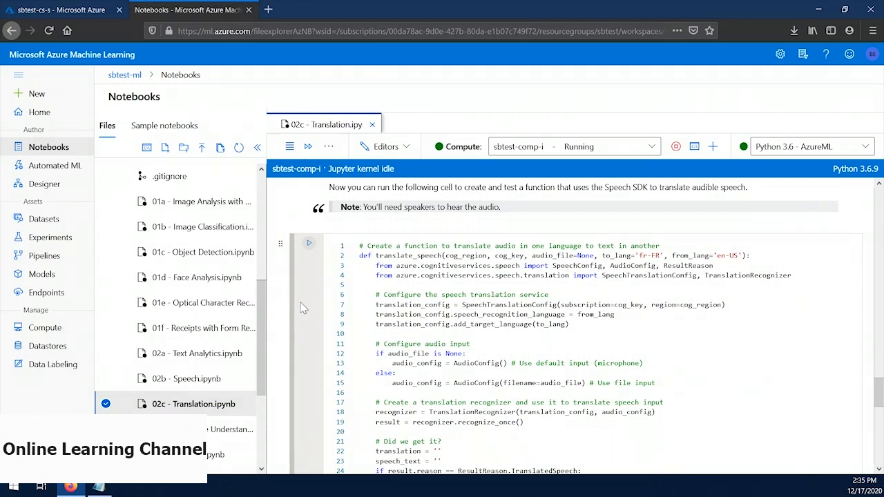
{"action": "scroll", "coordinate": [301, 308], "scroll_direction": "down", "scroll_amount": 5}
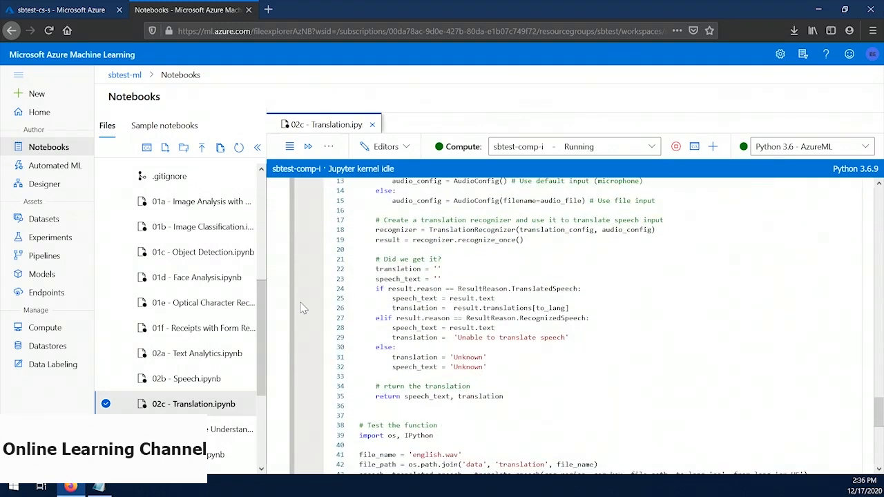
{"action": "scroll", "coordinate": [301, 308], "scroll_direction": "down", "scroll_amount": 2}
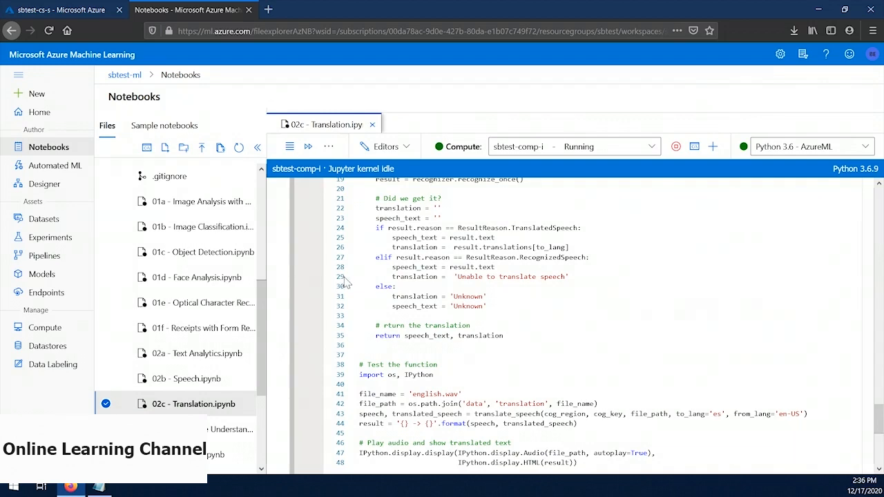
{"action": "scroll", "coordinate": [322, 263], "scroll_direction": "up", "scroll_amount": 5}
{"action": "left_click", "coordinate": [322, 263]}
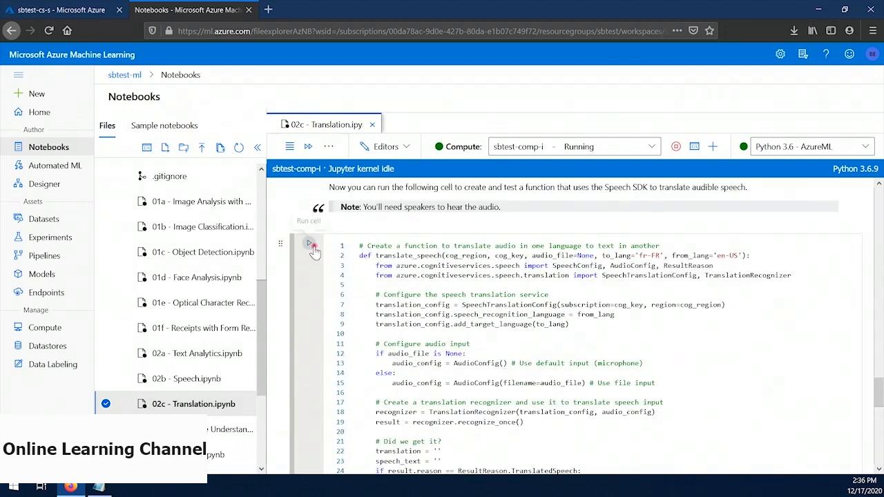
{"action": "scroll", "coordinate": [303, 249], "scroll_direction": "down", "scroll_amount": 5}
{"action": "scroll", "coordinate": [338, 349], "scroll_direction": "down", "scroll_amount": 3}
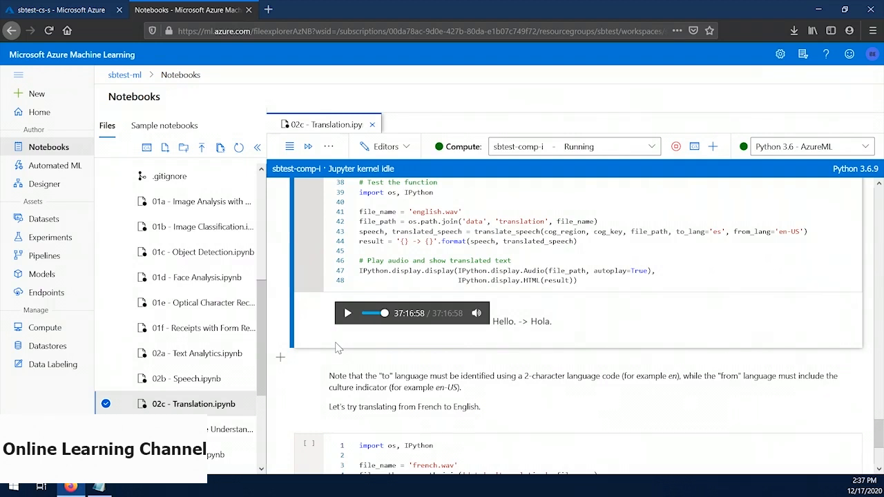
Step: Change the test audio to light-off.wav in the speech data folder and rerun the Spanish speech translation cell
{"action": "double_click", "coordinate": [429, 211]}
{"action": "type", "text": "light-off"}
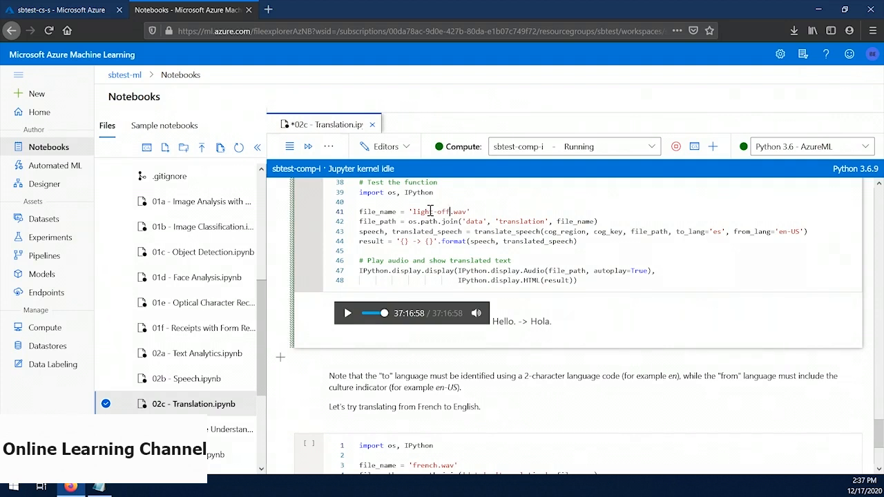
{"action": "double_click", "coordinate": [522, 221]}
{"action": "type", "text": "speech"}
{"action": "scroll", "coordinate": [366, 273], "scroll_direction": "up", "scroll_amount": 5}
{"action": "scroll", "coordinate": [345, 240], "scroll_direction": "up", "scroll_amount": 2}
{"action": "left_click", "coordinate": [306, 242]}
{"action": "scroll", "coordinate": [403, 364], "scroll_direction": "down", "scroll_amount": 5}
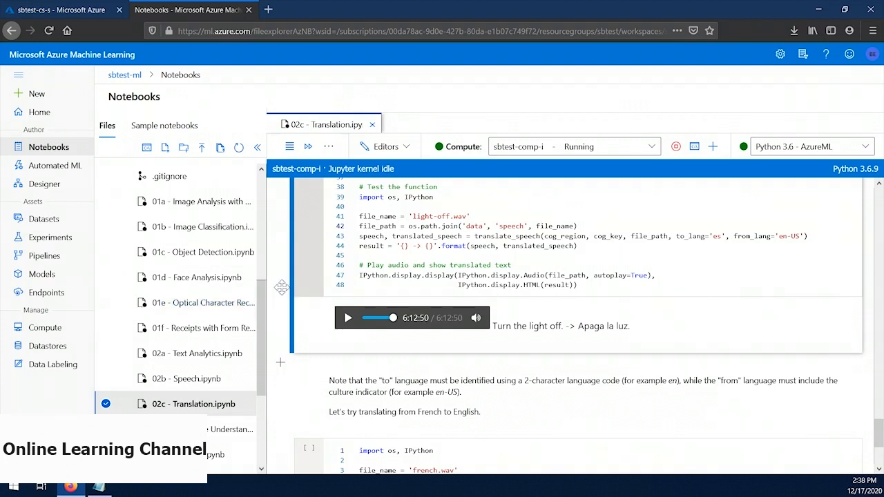
Step: Run the cell that translates the speech in french.wav from French (fr-FR) to English
{"action": "scroll", "coordinate": [282, 287], "scroll_direction": "down", "scroll_amount": 3}
{"action": "scroll", "coordinate": [281, 287], "scroll_direction": "down", "scroll_amount": 1}
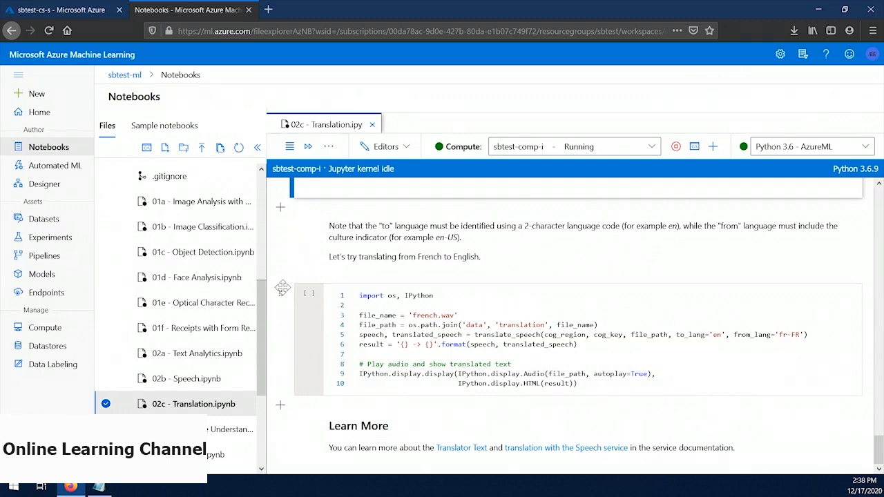
{"action": "left_click", "coordinate": [308, 294]}
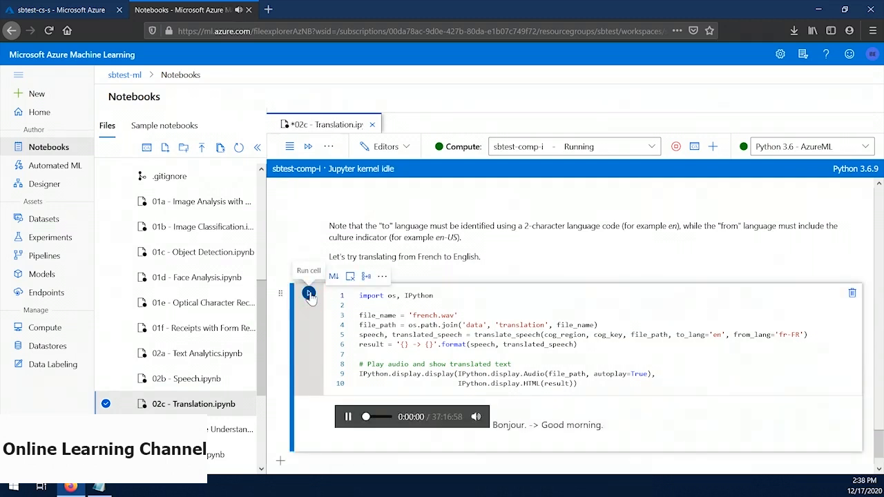